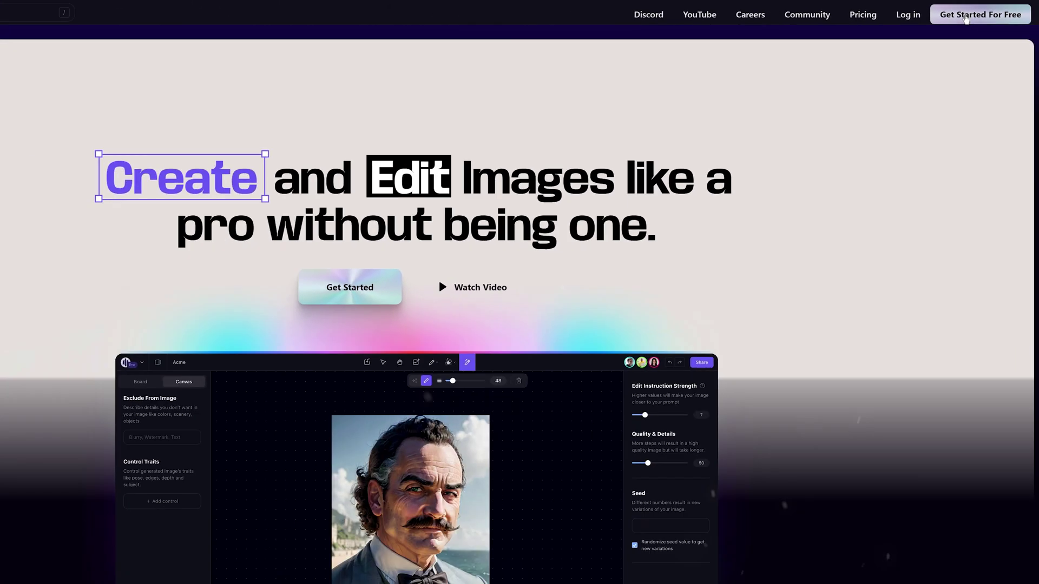
# Step: Sign in to Playground AI and generate a neon podcast studio image from the pasted prompt, Preview Render on
pyautogui.click(929, 24)
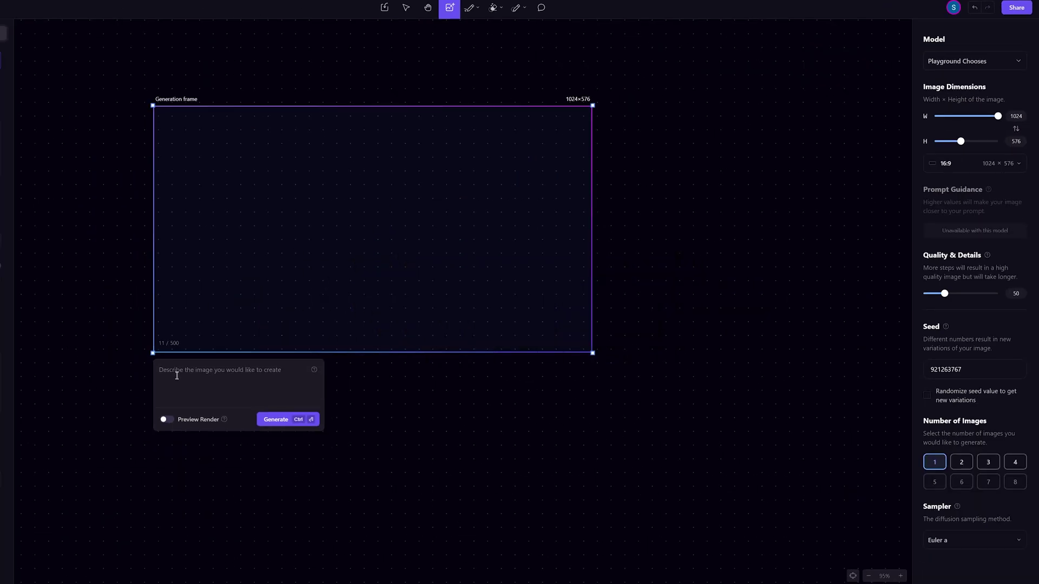
pyautogui.click(176, 375)
pyautogui.write('a youtube podcast studio atmosphere Vibrant and inspiring, with a hint of vintage.  Lighting dark a blend of neon hues.')
pyautogui.click(165, 420)
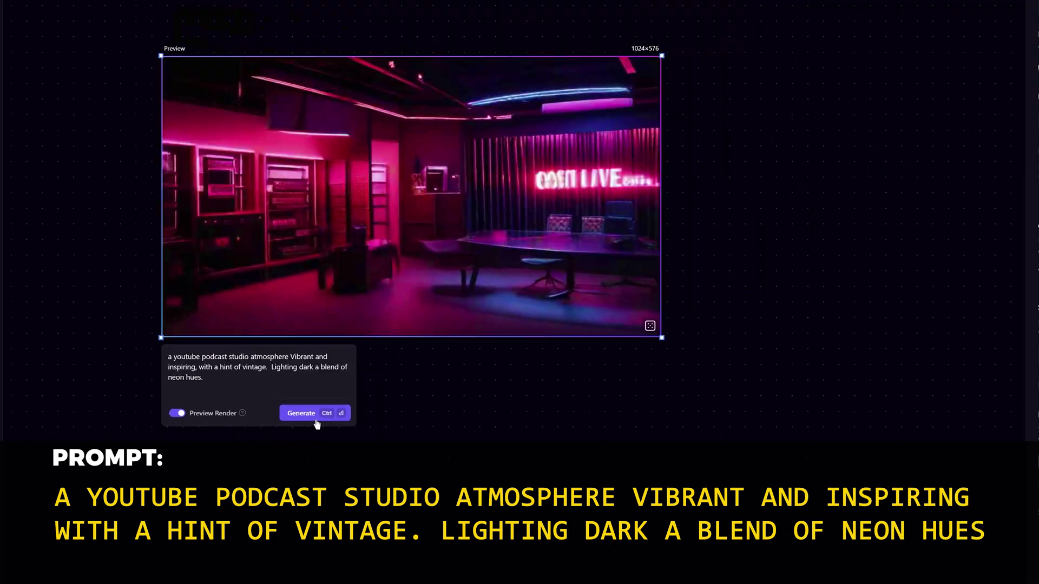
pyautogui.click(627, 340)
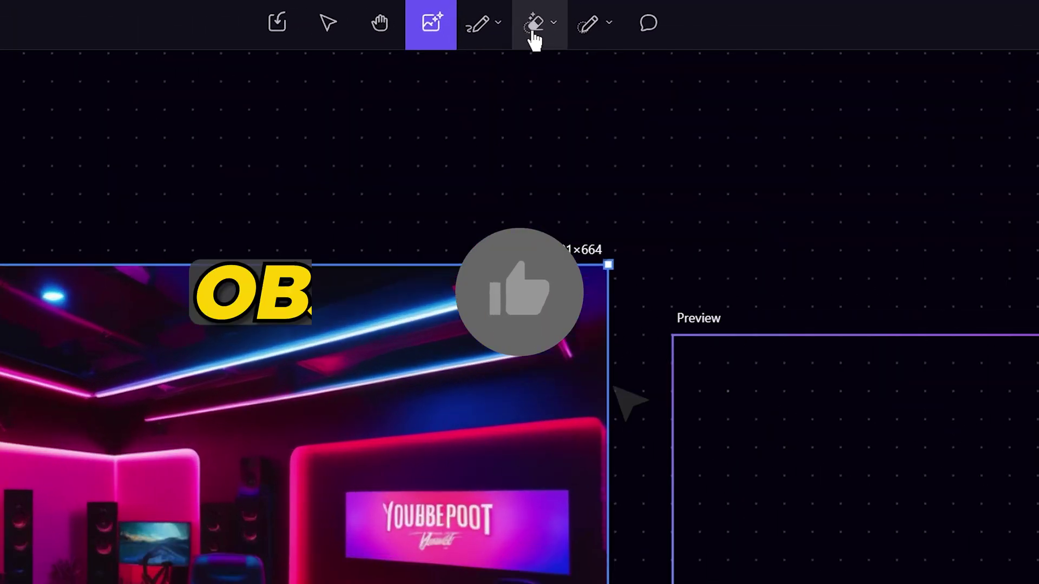
# Step: Erase the wall-screen text with Object Eraser, then upscale the studio image 4× and download it
pyautogui.click(493, 10)
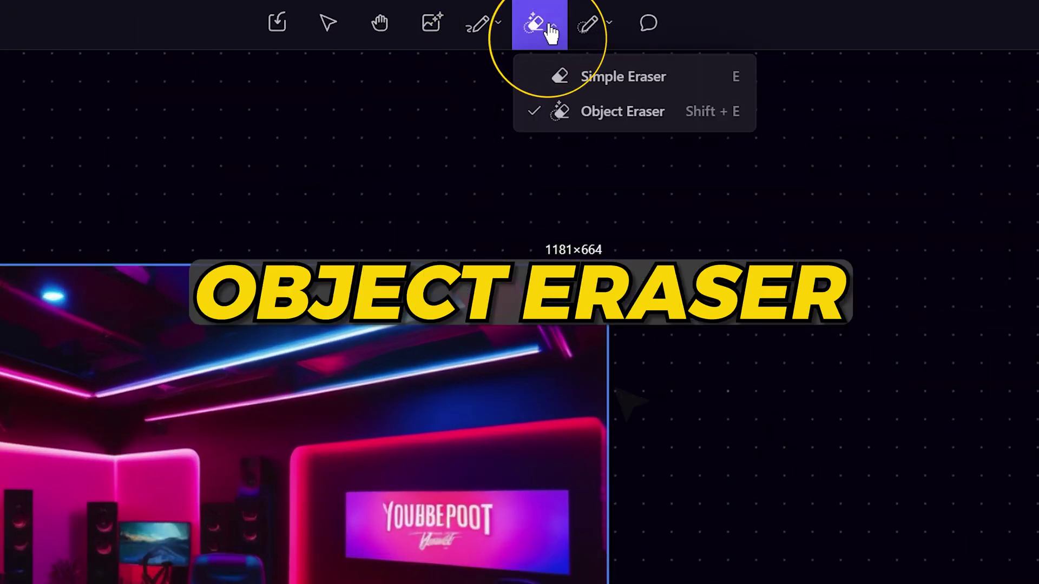
pyautogui.click(557, 110)
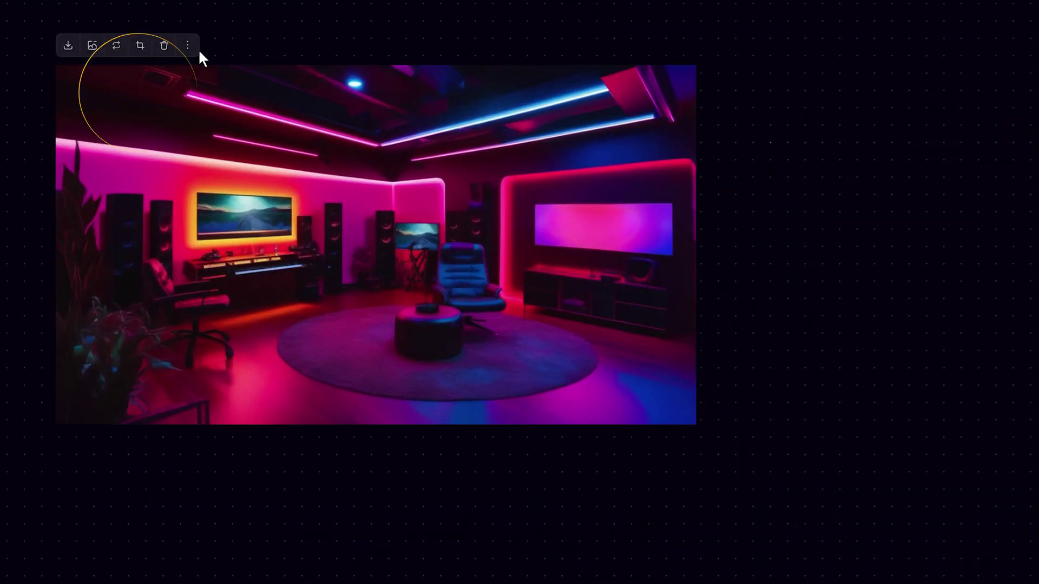
pyautogui.click(188, 46)
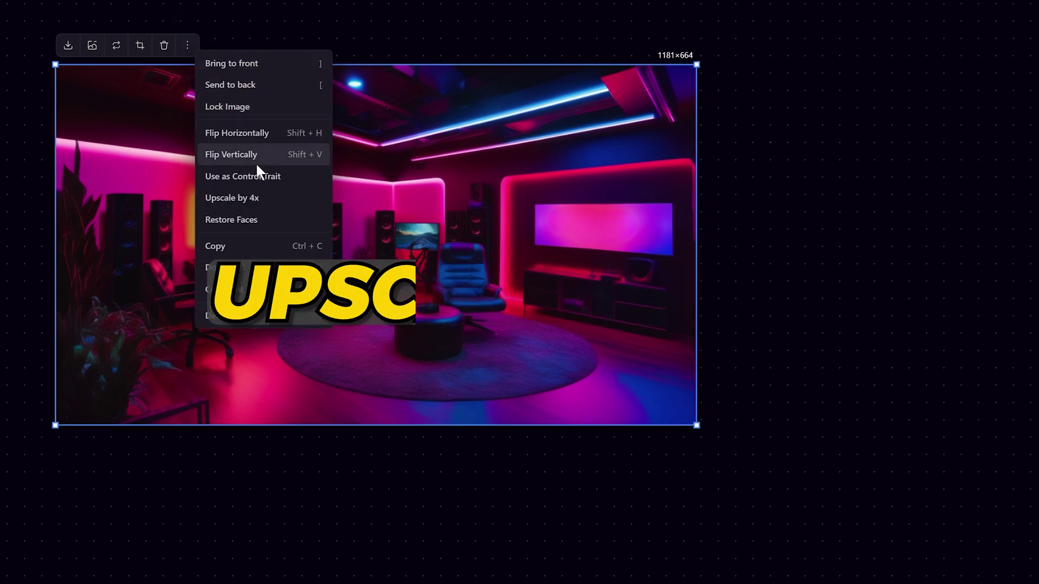
pyautogui.click(257, 199)
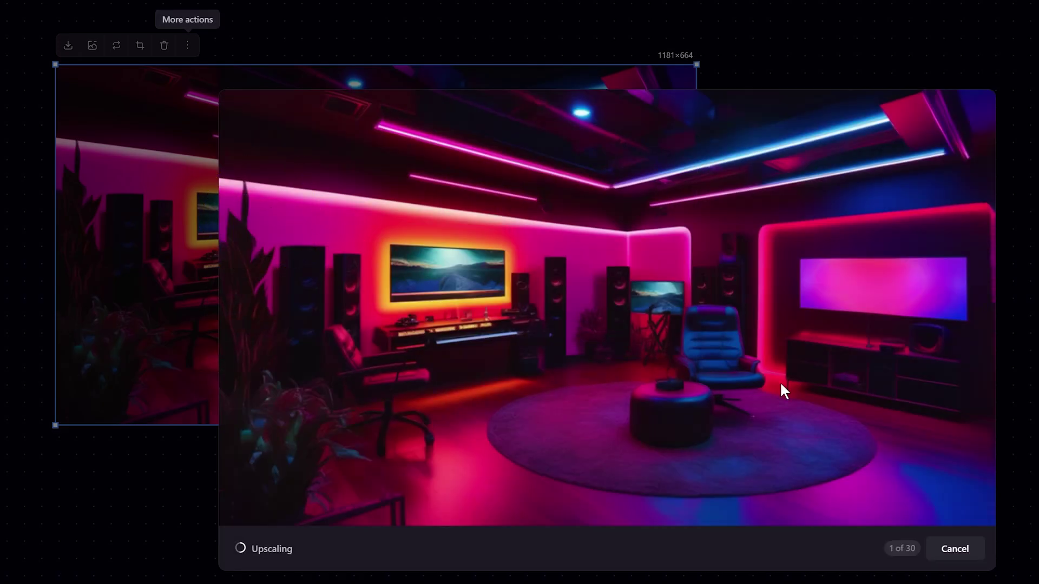
pyautogui.click(841, 549)
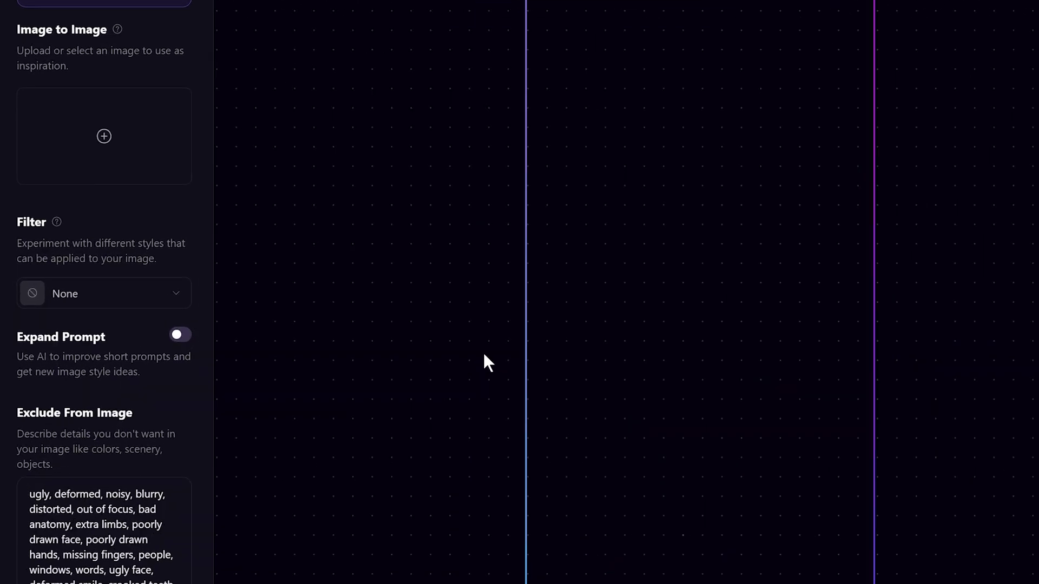
# Step: Choose the ProtoVision V6.3 filter and the DPM2 a sampler for the 9:16 576×1024 frame
pyautogui.click(139, 299)
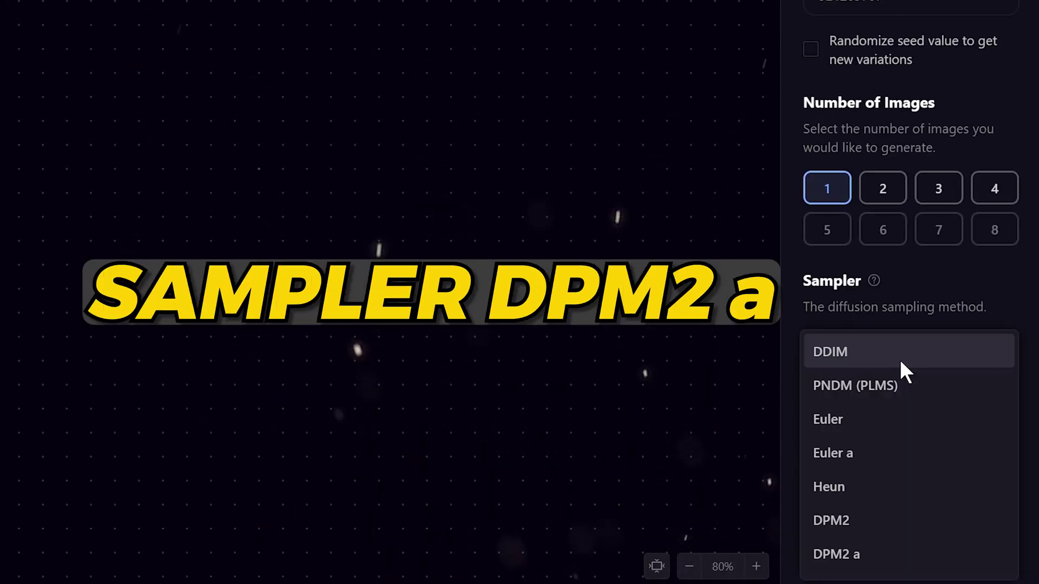
pyautogui.click(887, 560)
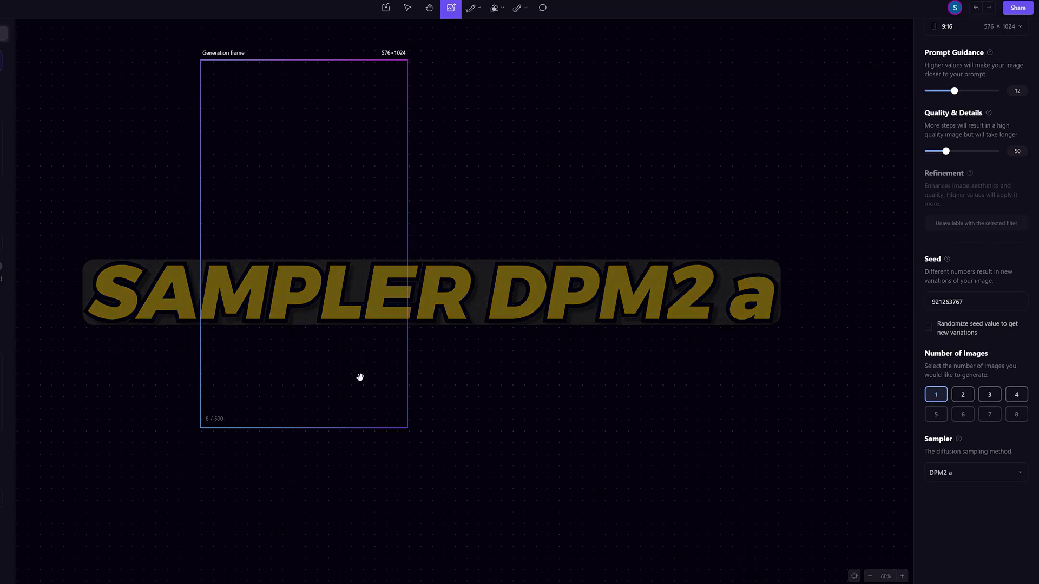
# Step: Generate a blue-haired boy, then change 'red' to 'black' in the prompt and generate two more variations
pyautogui.click(359, 377)
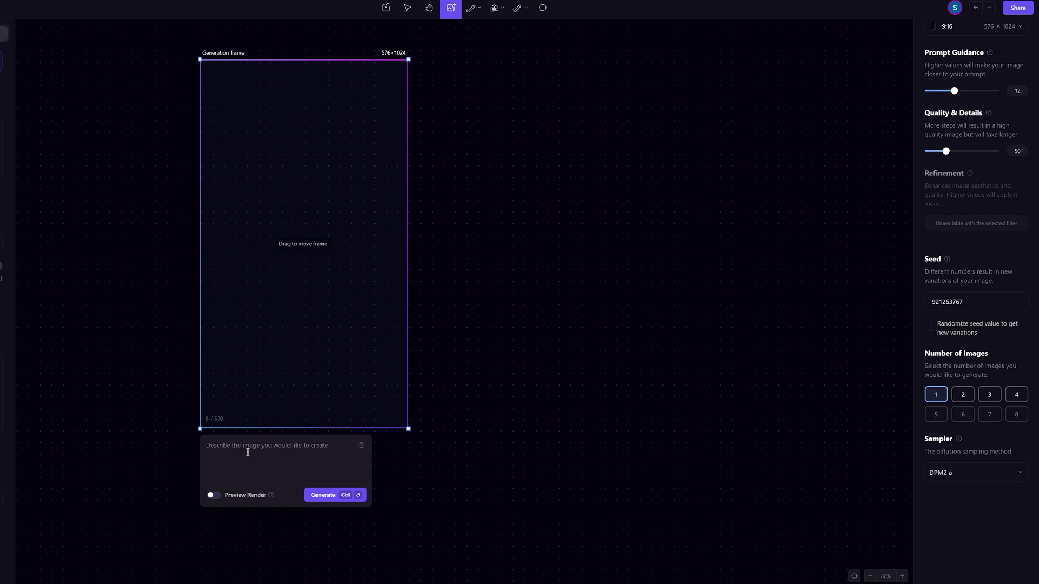
pyautogui.click(323, 496)
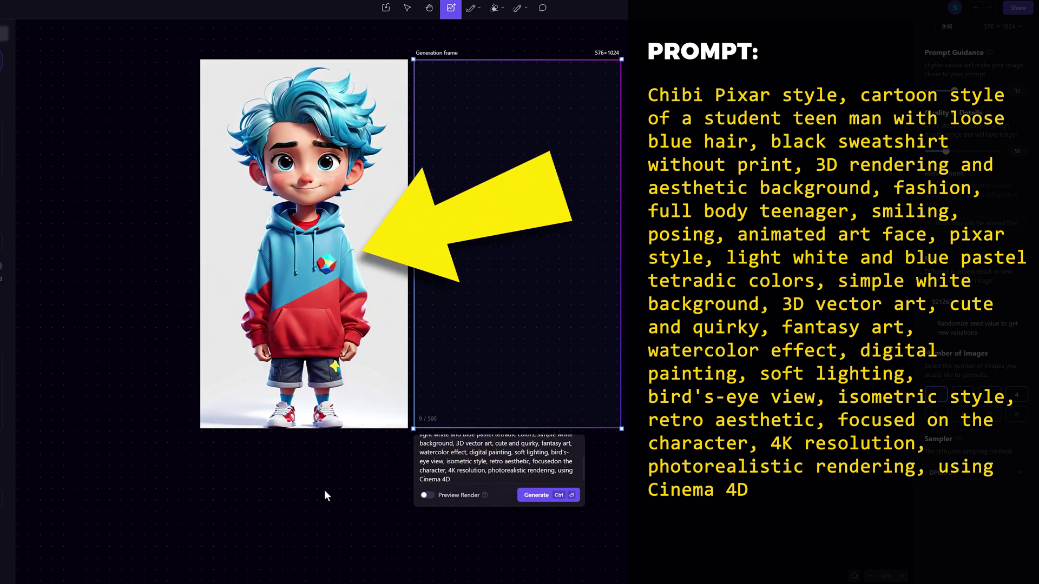
pyautogui.scroll(3, 484, 453)
pyautogui.doubleClick(482, 453)
pyautogui.write('black')
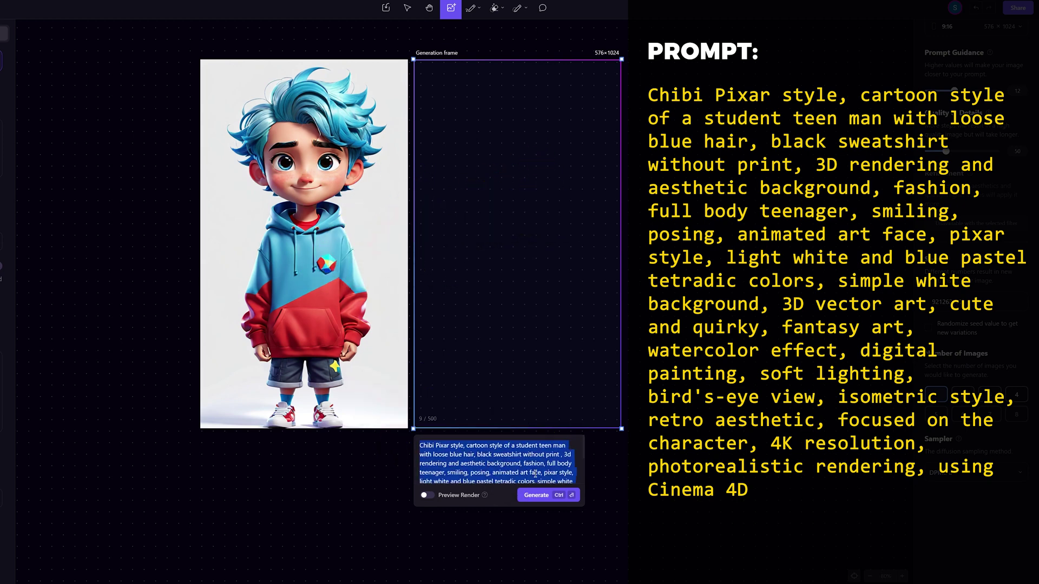
pyautogui.click(535, 494)
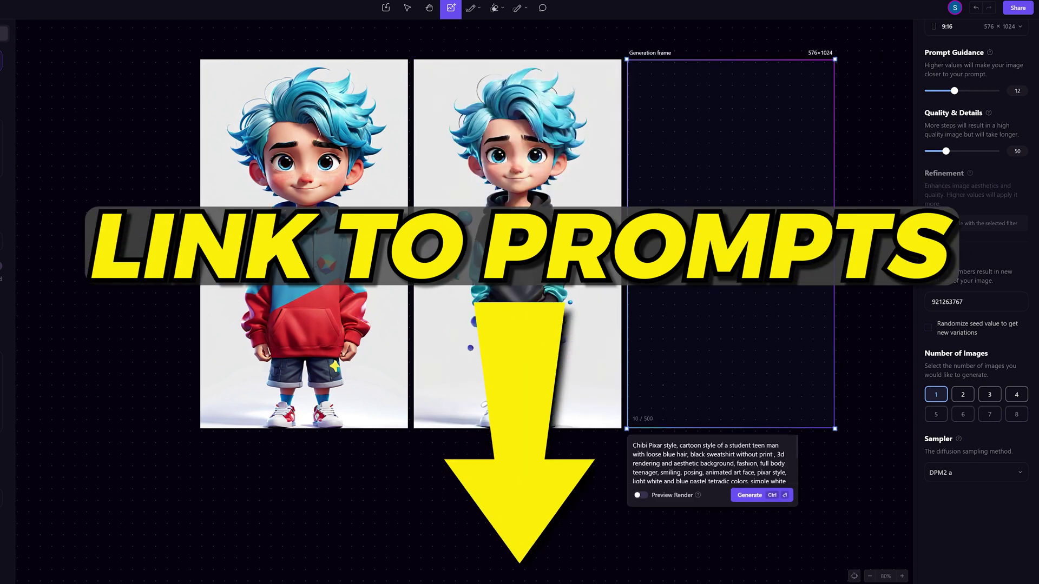
pyautogui.click(755, 496)
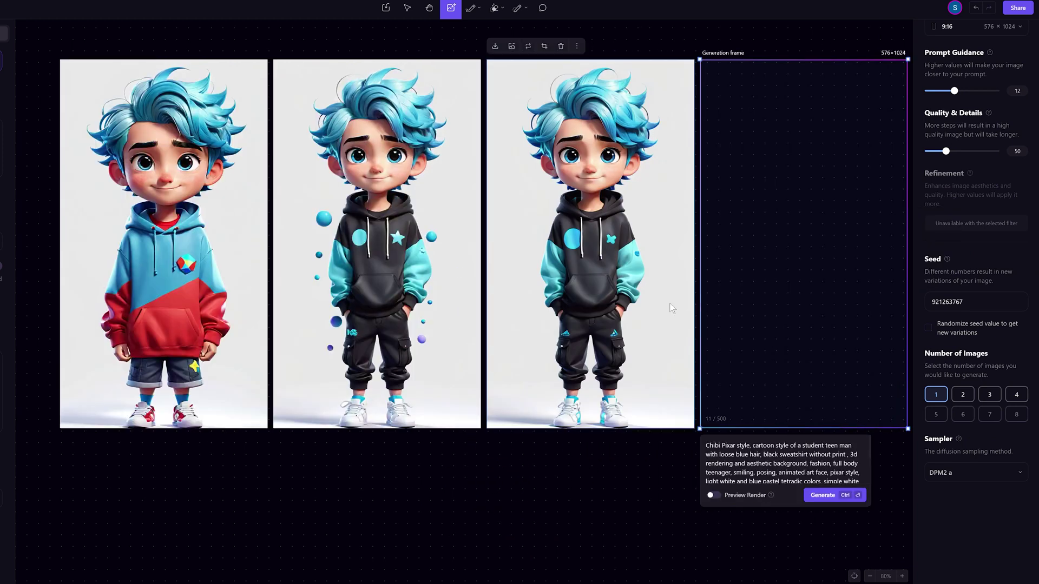
pyautogui.click(670, 307)
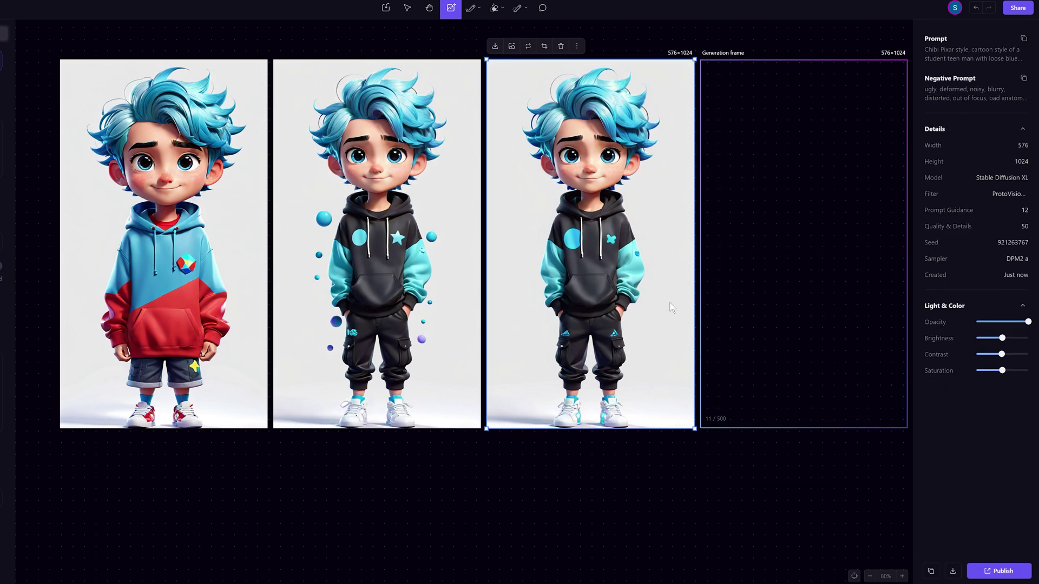
pyautogui.scroll(3, 671, 307)
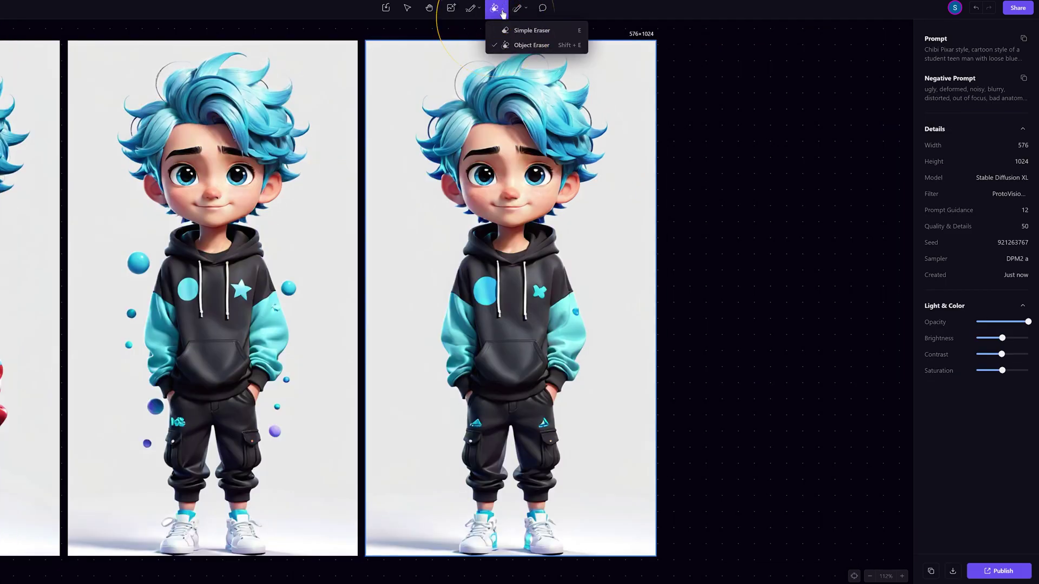
# Step: Erase the boy's mouth with a smaller Object Eraser brush
pyautogui.click(505, 43)
pyautogui.moveTo(487, 32); pyautogui.dragTo(484, 32)
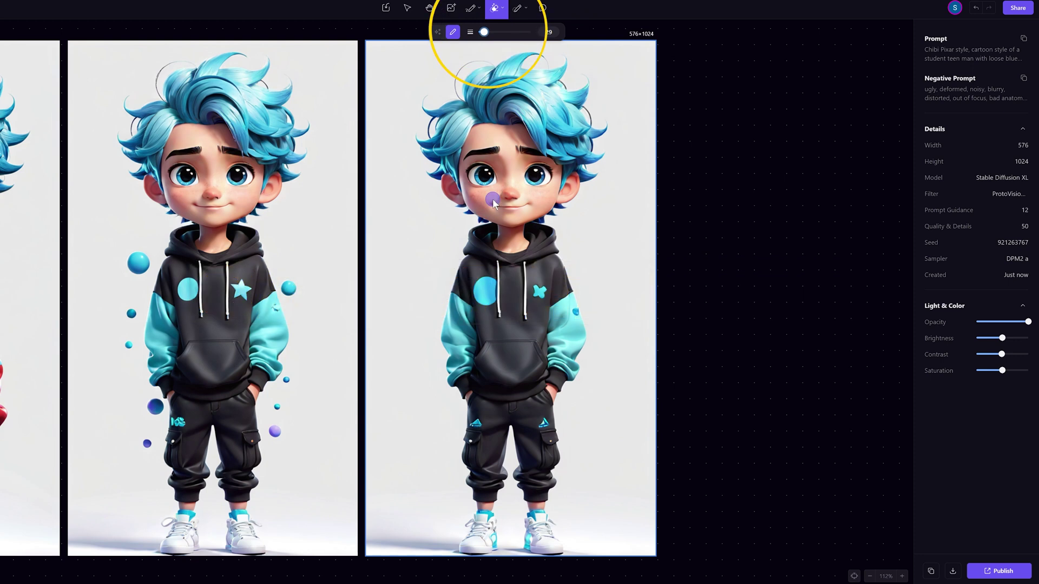
pyautogui.moveTo(514, 212); pyautogui.dragTo(535, 206)
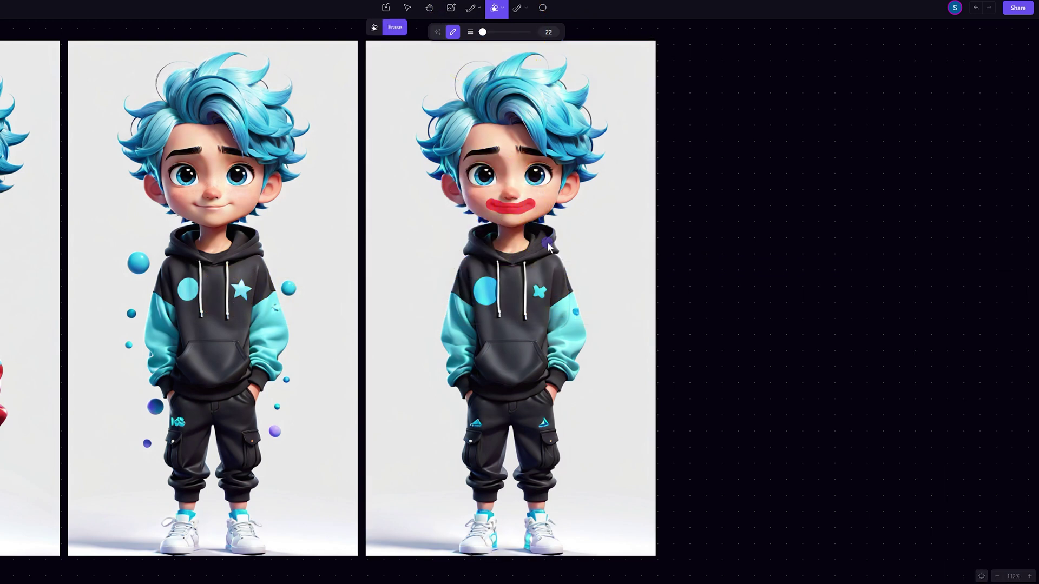
pyautogui.click(394, 27)
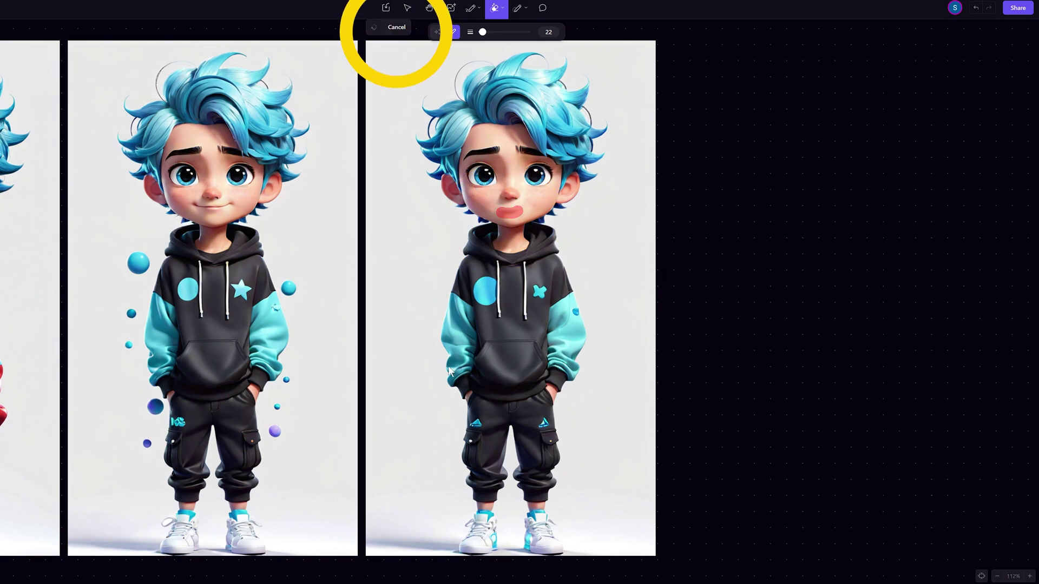
# Step: Upscale the boy image 4×, place it on the canvas and remove its background
pyautogui.press('Escape')
pyautogui.click(455, 27)
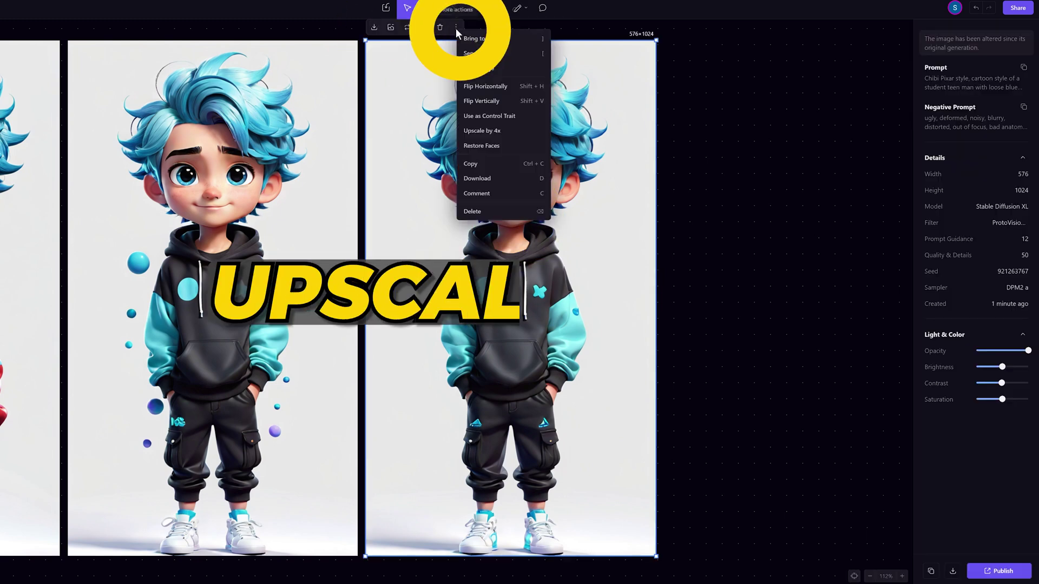
pyautogui.click(473, 131)
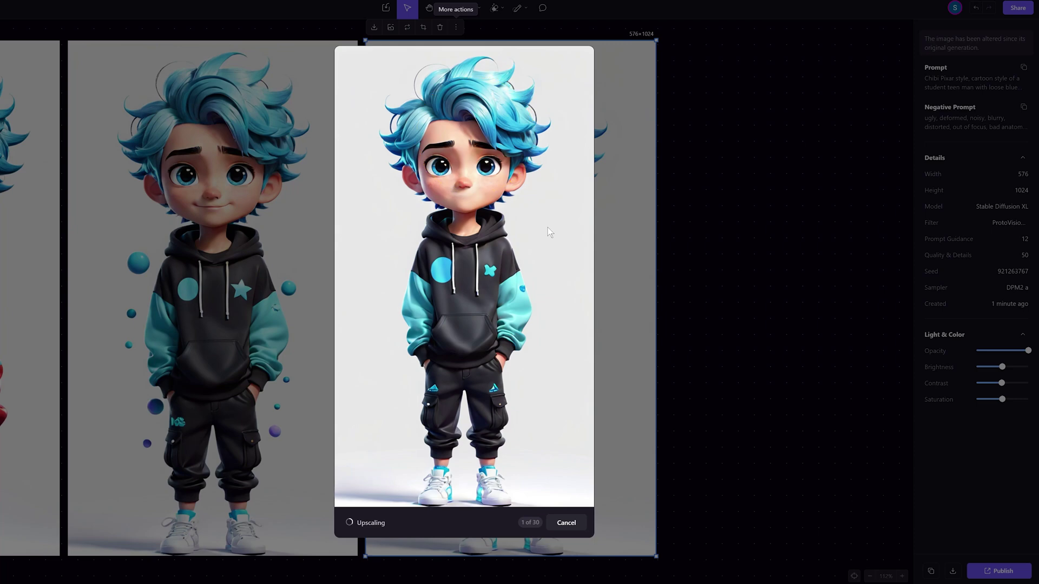
pyautogui.click(552, 522)
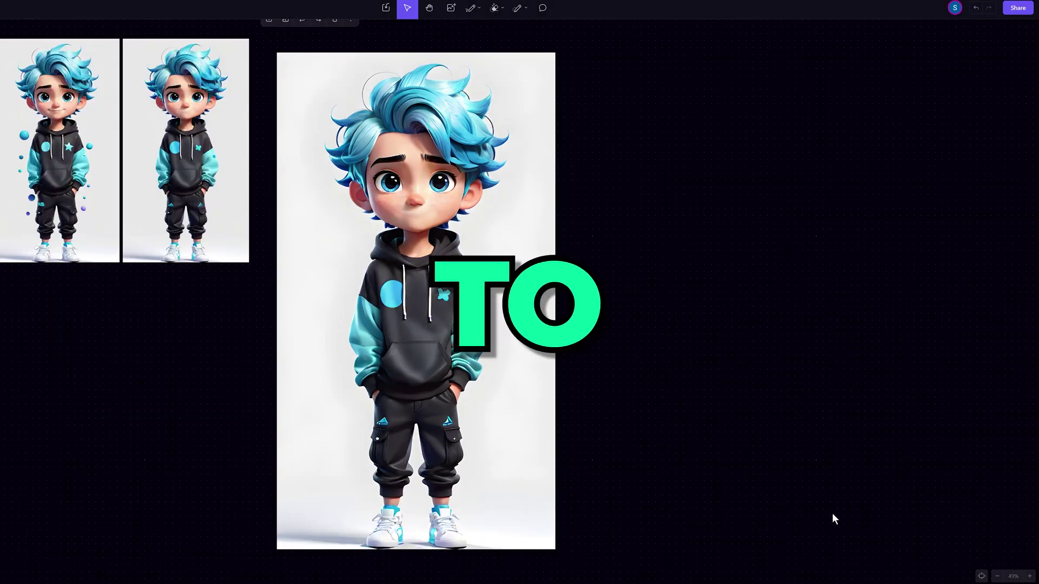
pyautogui.click(551, 121)
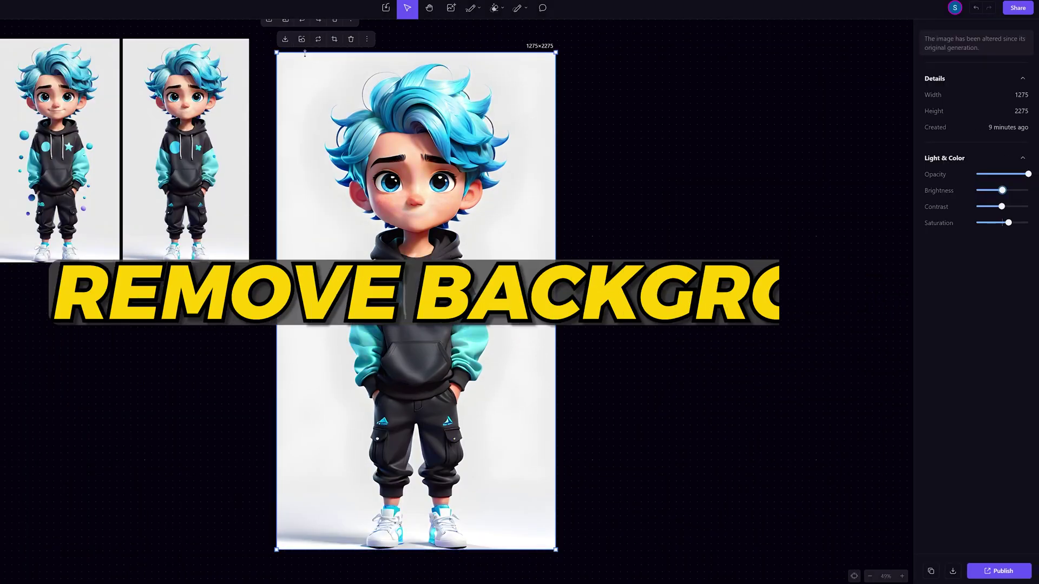
pyautogui.click(302, 40)
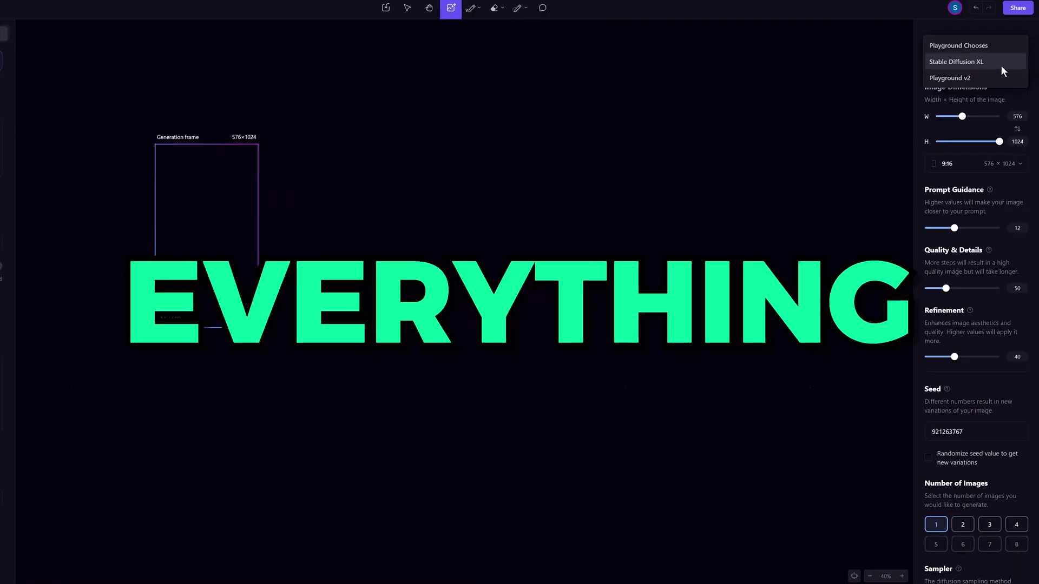
pyautogui.click(1001, 66)
# Step: Switch the model to Stable Diffusion XL with a square 1:1 frame
pyautogui.click(969, 164)
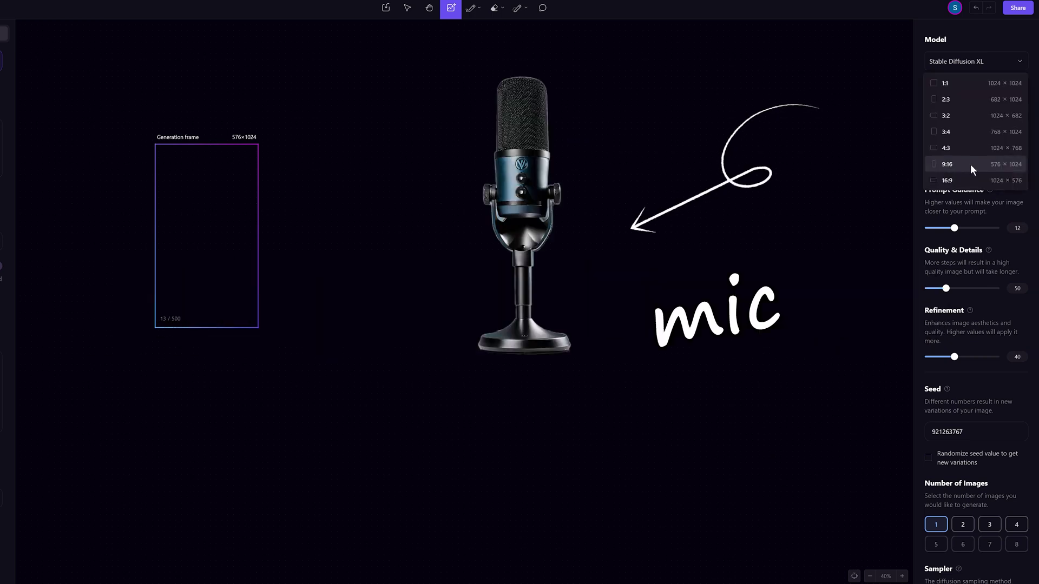
pyautogui.click(969, 84)
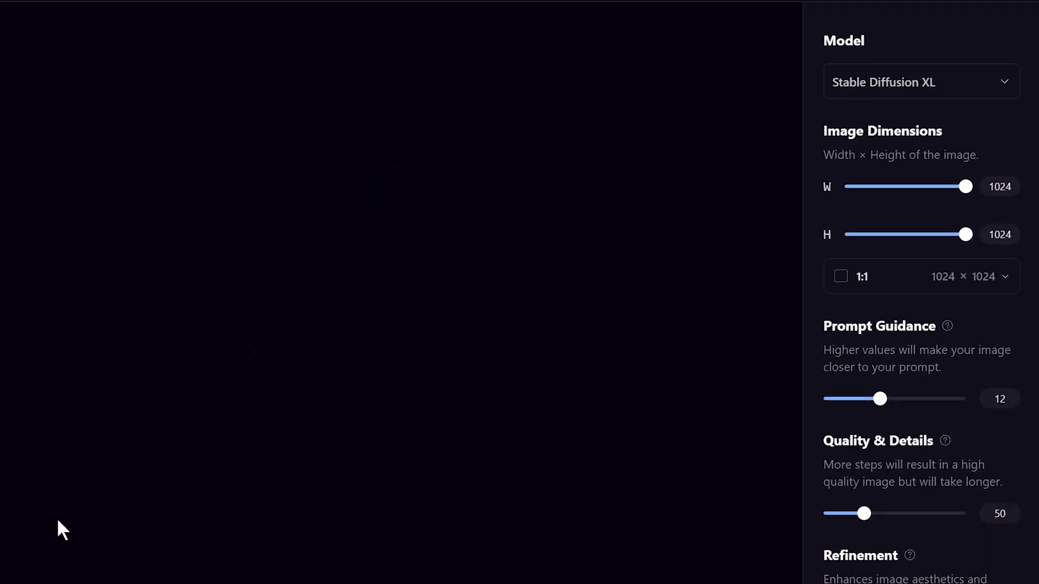
pyautogui.click(930, 85)
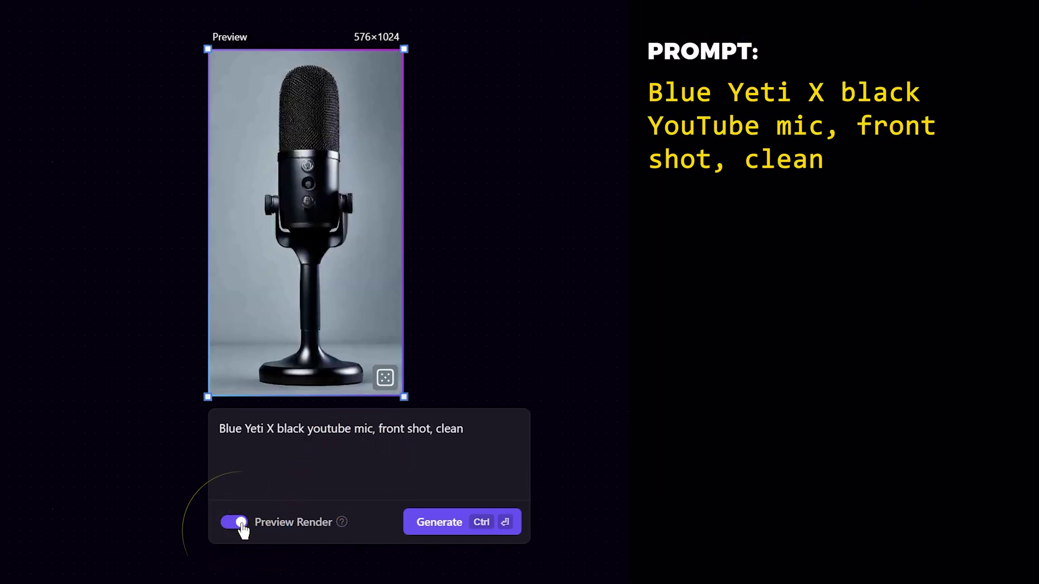
# Step: Generate Blue Yeti X microphone images and remove the middle one's background
pyautogui.click(444, 520)
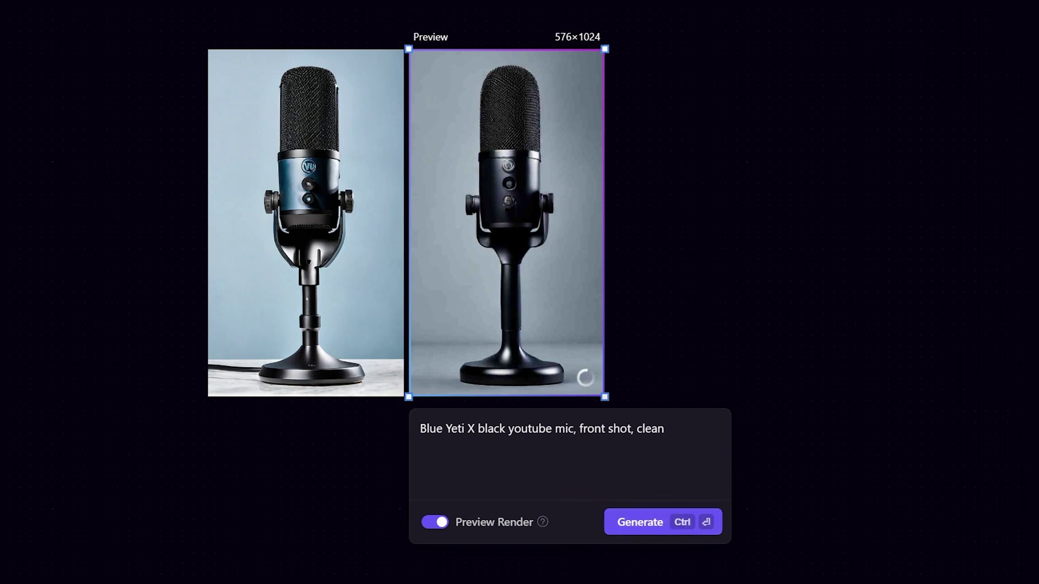
pyautogui.click(648, 526)
pyautogui.click(602, 153)
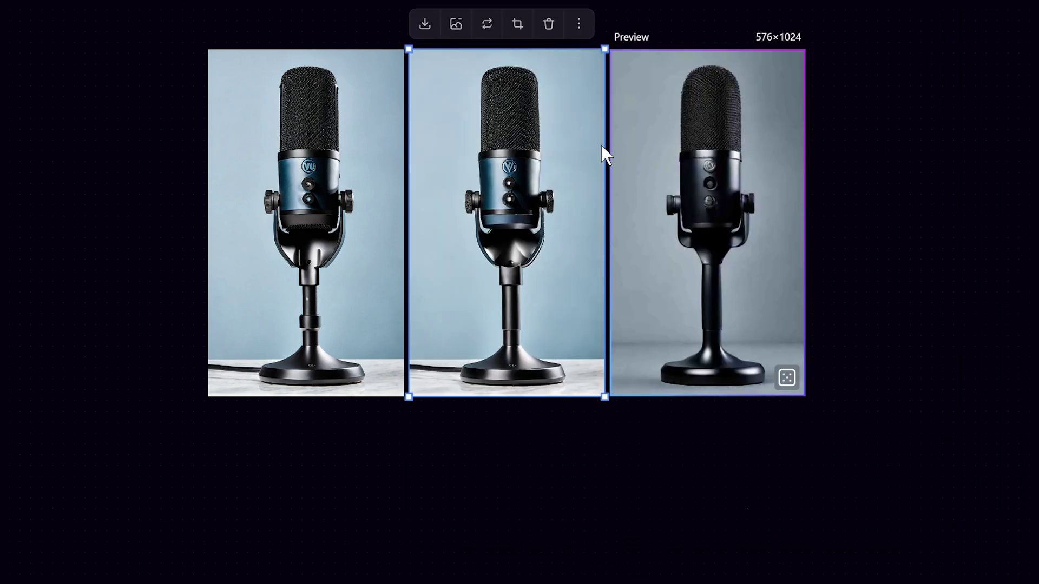
pyautogui.click(458, 30)
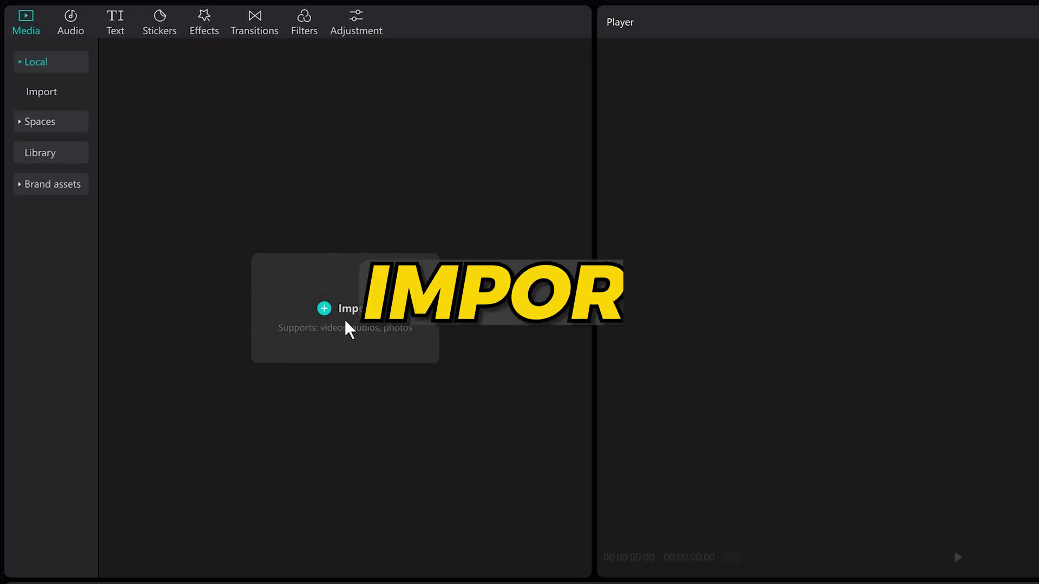
# Step: Import the studio, boy cutout, desk, Blue Yeti mic, bonsai and green-screen mouth clip
pyautogui.click(100, 88)
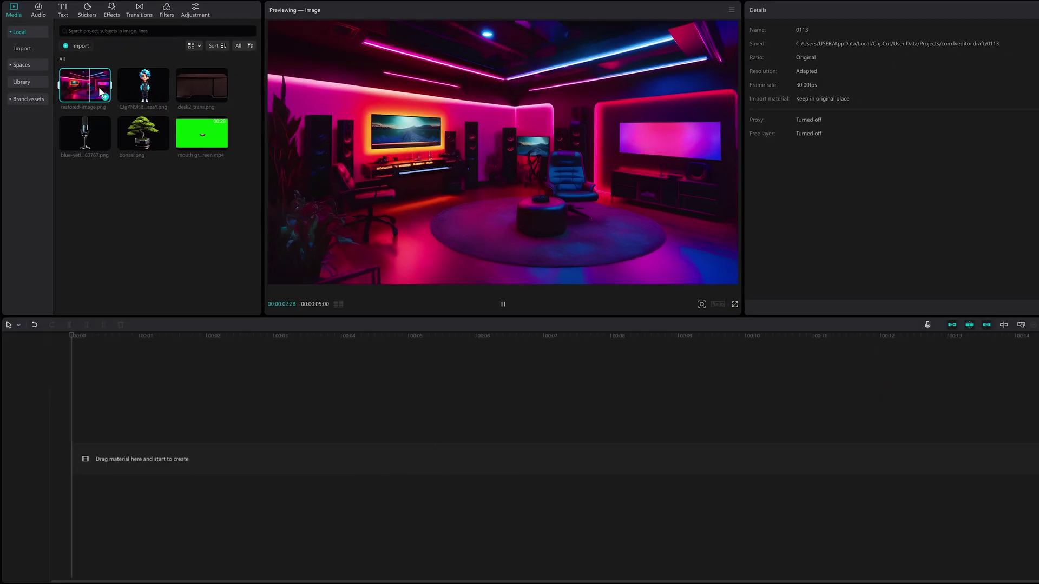
# Step: Place the neon room on the timeline with the boy above it, stretched and centred
pyautogui.moveTo(101, 92); pyautogui.dragTo(59, 458)
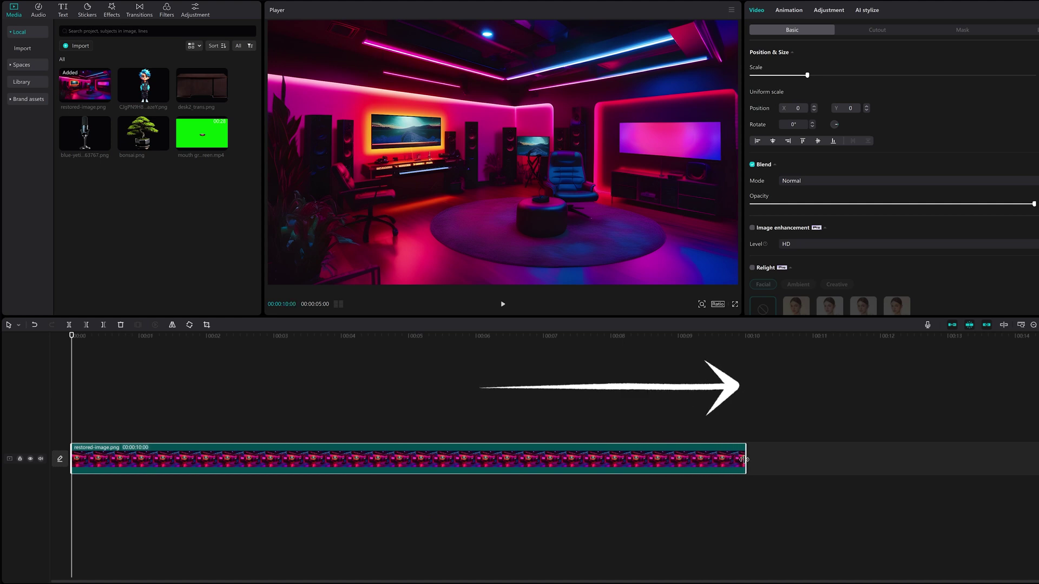
pyautogui.moveTo(160, 92); pyautogui.dragTo(74, 428)
pyautogui.moveTo(409, 428); pyautogui.dragTo(749, 427)
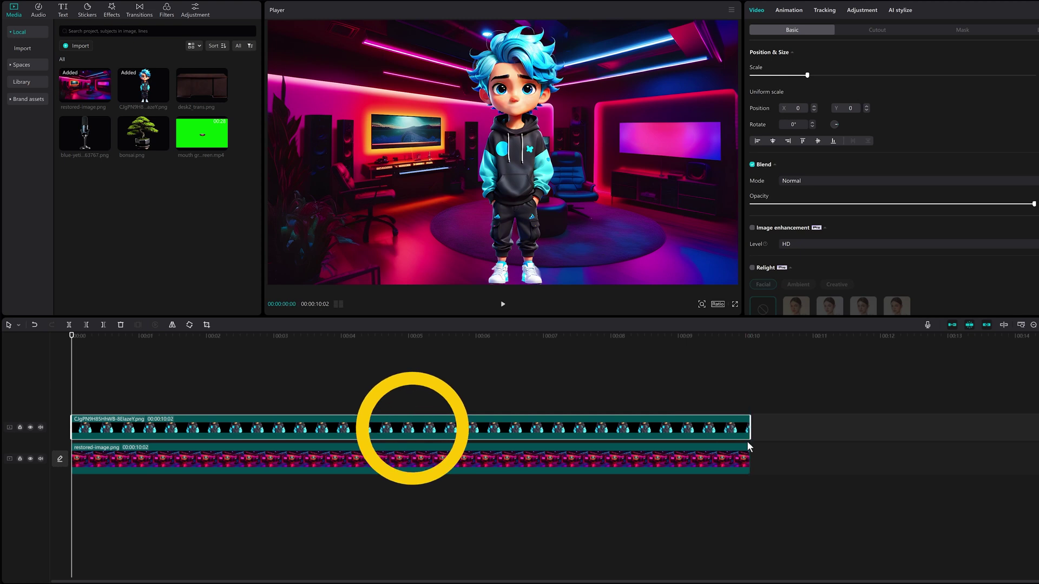
pyautogui.moveTo(503, 162); pyautogui.dragTo(614, 135)
pyautogui.moveTo(677, 77); pyautogui.dragTo(649, 108)
pyautogui.moveTo(622, 162); pyautogui.dragTo(553, 187)
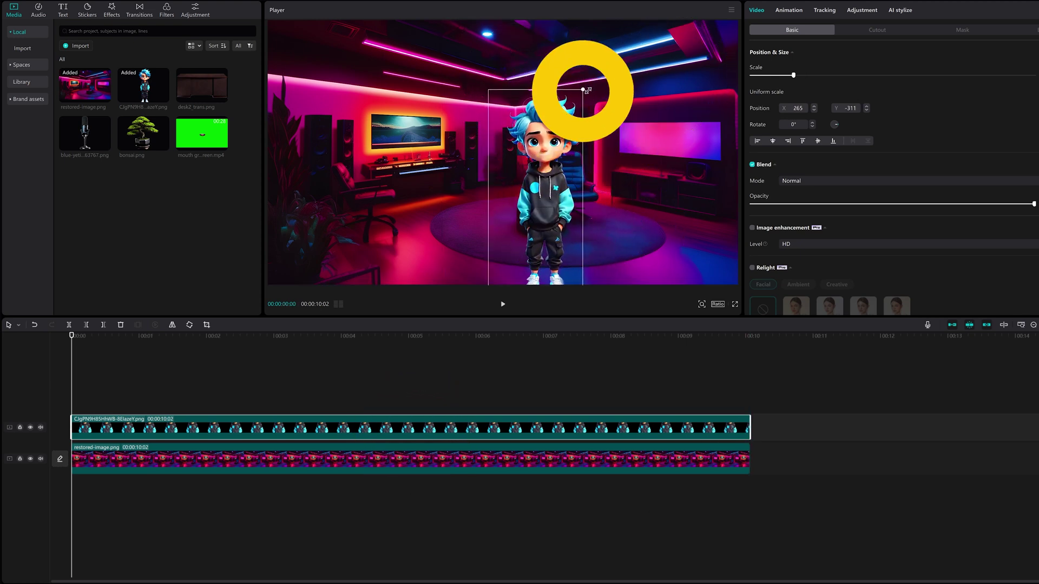
# Step: Layer the desk, mic and bonsai sized in front of the boy, topped by the mouth clip
pyautogui.moveTo(202, 87); pyautogui.dragTo(405, 397)
pyautogui.moveTo(268, 30); pyautogui.dragTo(581, 239)
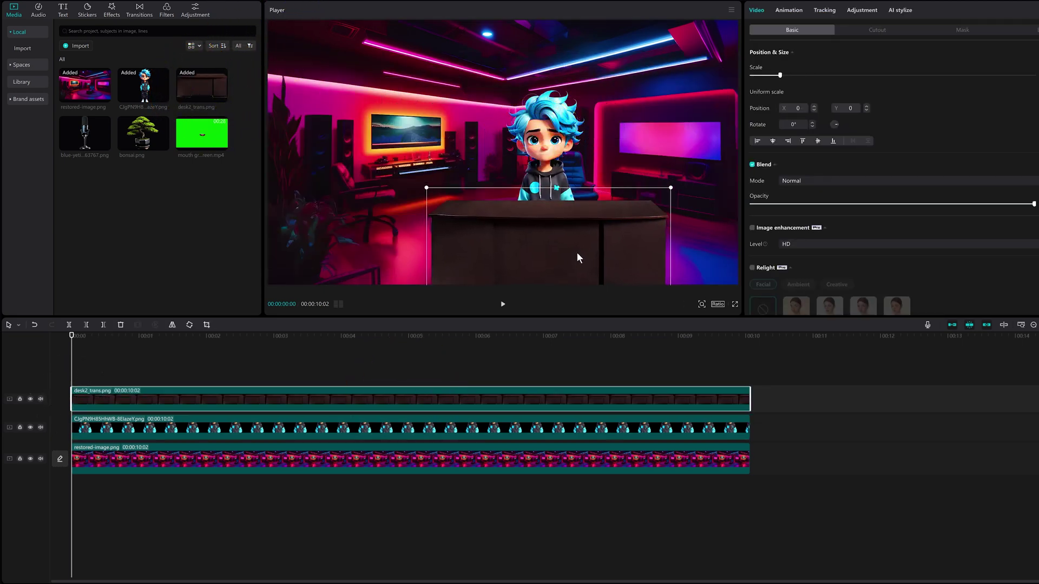
pyautogui.click(650, 357)
pyautogui.moveTo(85, 135); pyautogui.dragTo(406, 371)
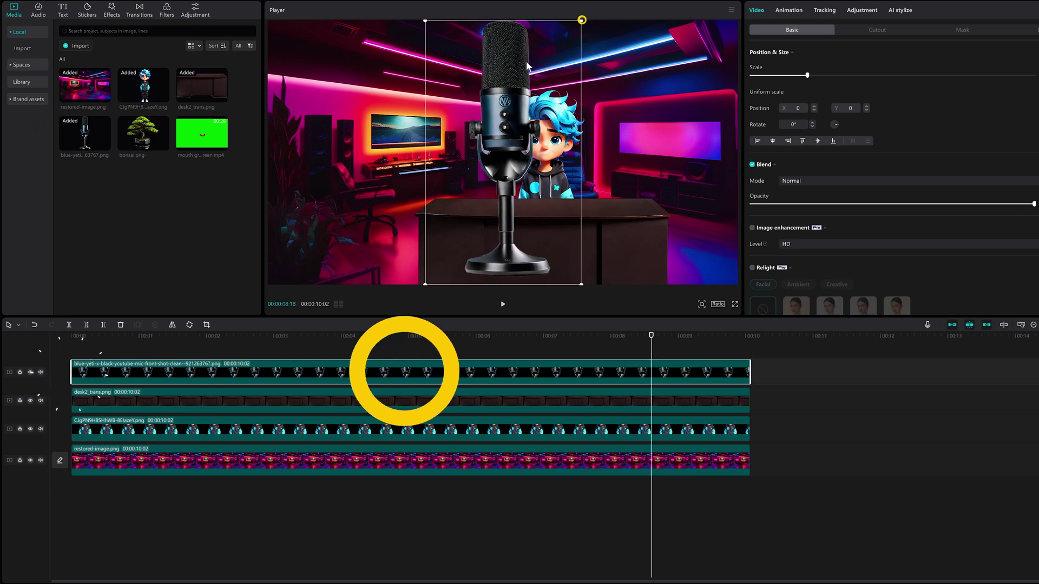
pyautogui.moveTo(579, 17); pyautogui.dragTo(566, 109)
pyautogui.click(556, 163)
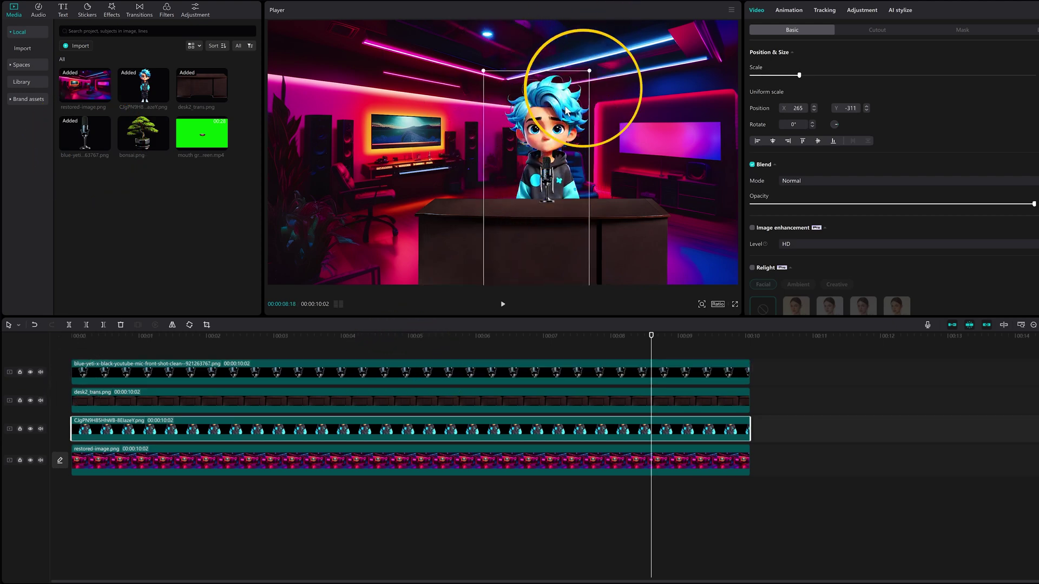
pyautogui.moveTo(142, 135); pyautogui.dragTo(408, 366)
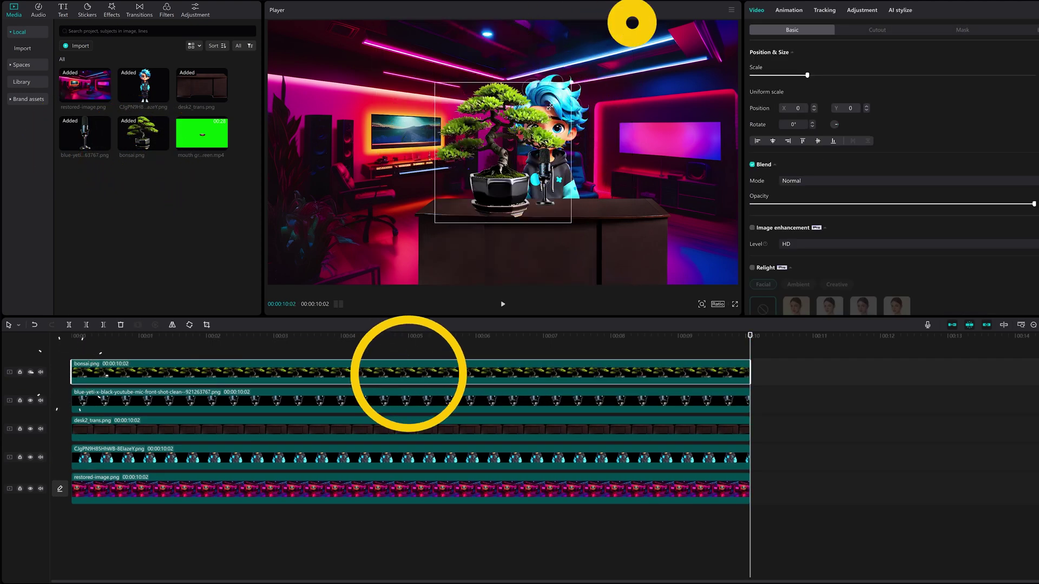
pyautogui.moveTo(579, 82); pyautogui.dragTo(488, 144)
pyautogui.moveTo(202, 133); pyautogui.dragTo(82, 366)
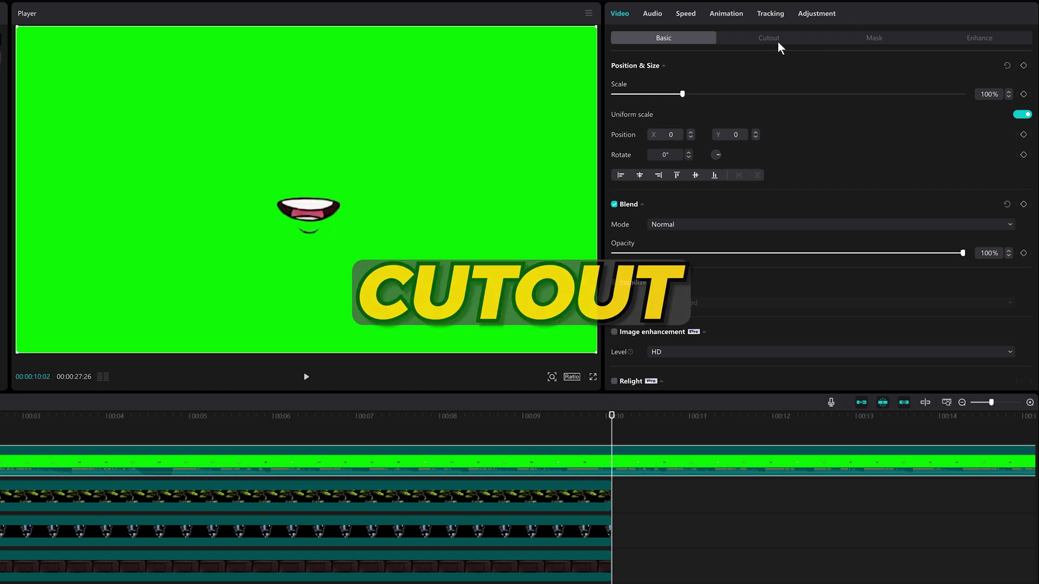
# Step: Enable Chroma key on the mouth clip, sample its green background and set Strength to 100
pyautogui.click(778, 47)
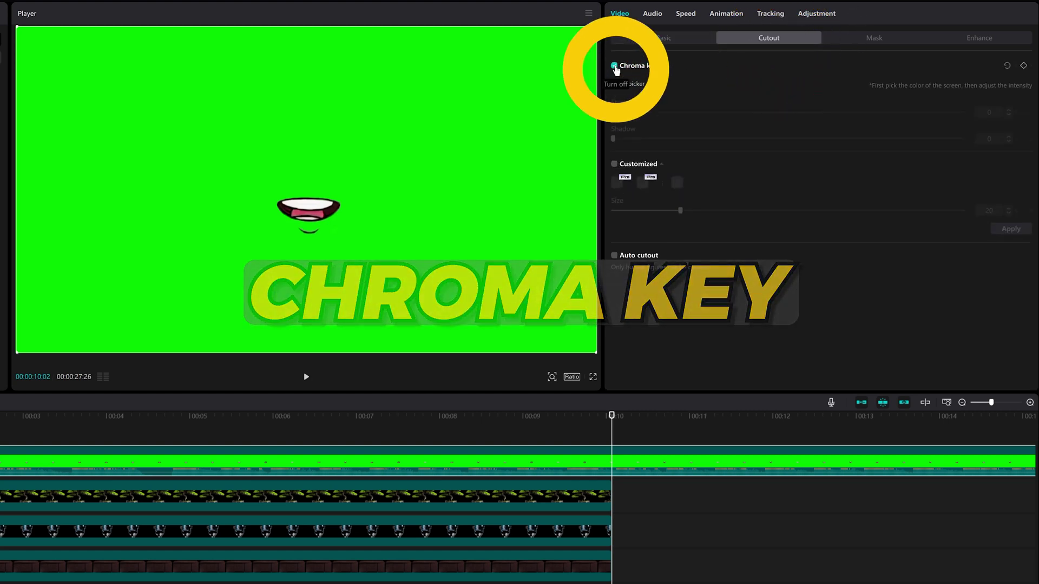
pyautogui.click(652, 84)
pyautogui.click(468, 197)
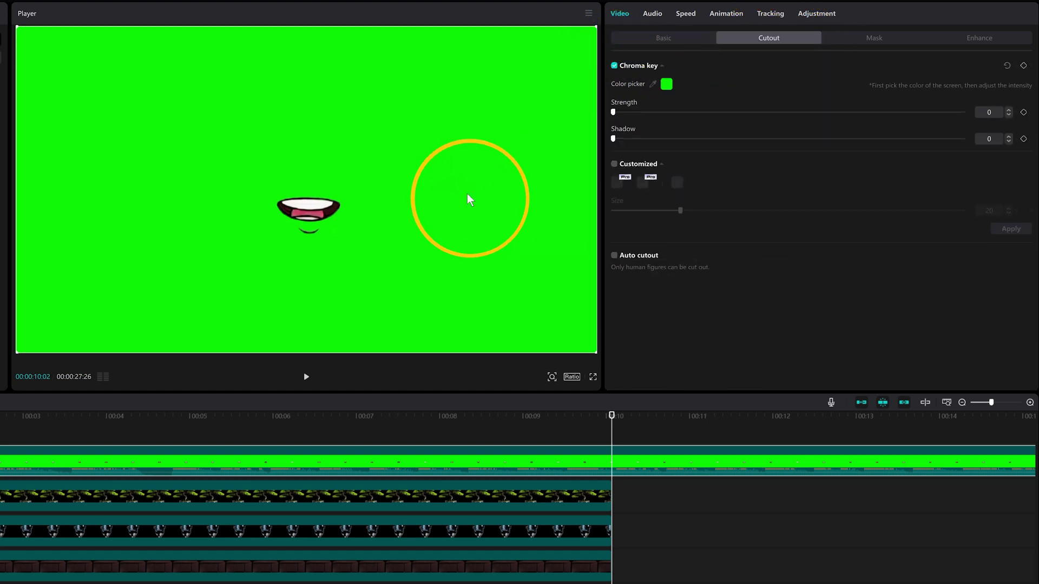
pyautogui.moveTo(612, 111); pyautogui.dragTo(1013, 125)
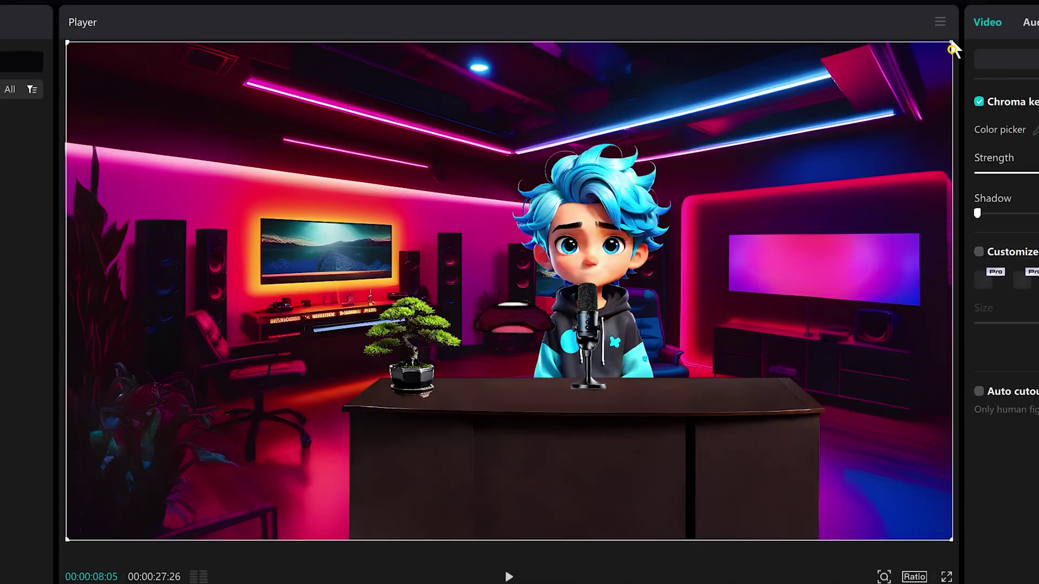
pyautogui.click(302, 202)
pyautogui.click(510, 325)
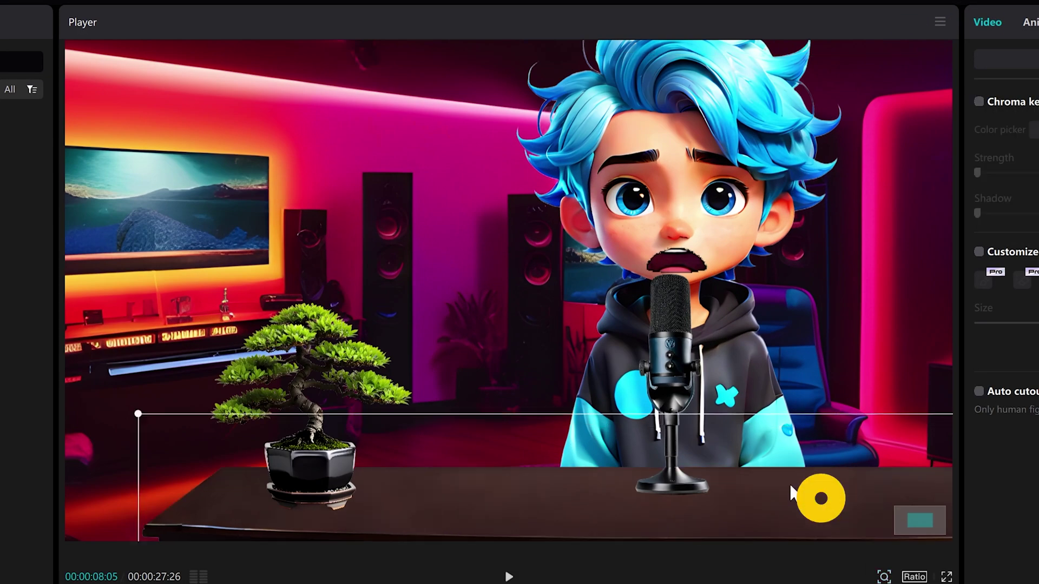
pyautogui.click(791, 489)
pyautogui.click(359, 65)
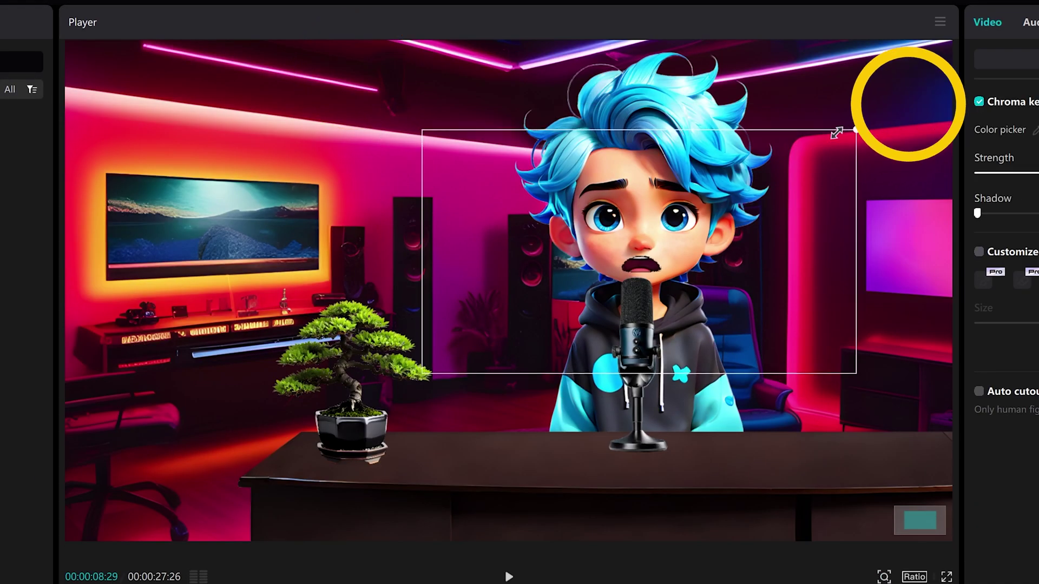
pyautogui.click(632, 279)
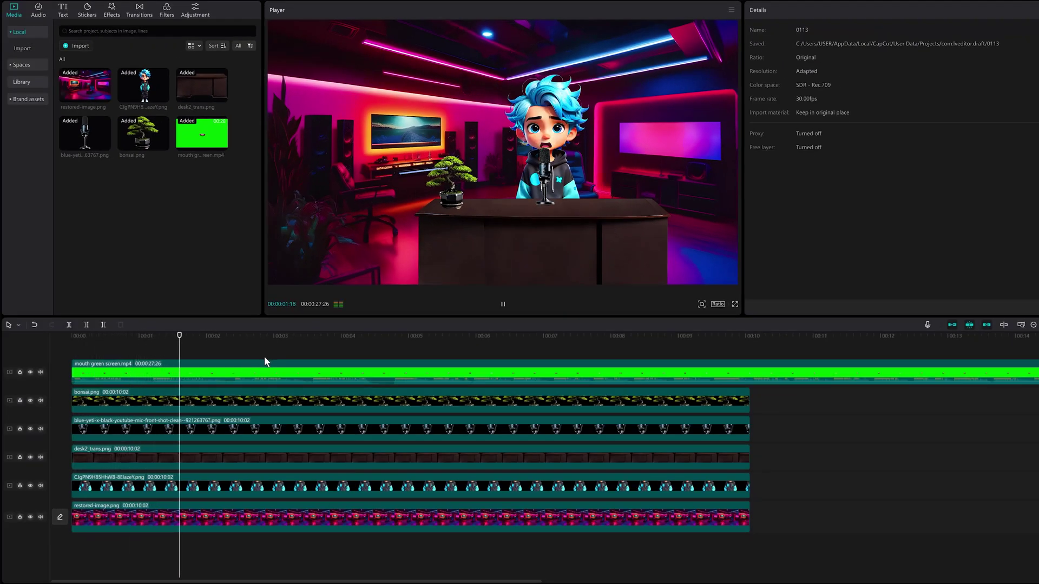
# Step: Extract the mouth clip's audio and delete it
pyautogui.click(447, 372)
pyautogui.rightClick(451, 373)
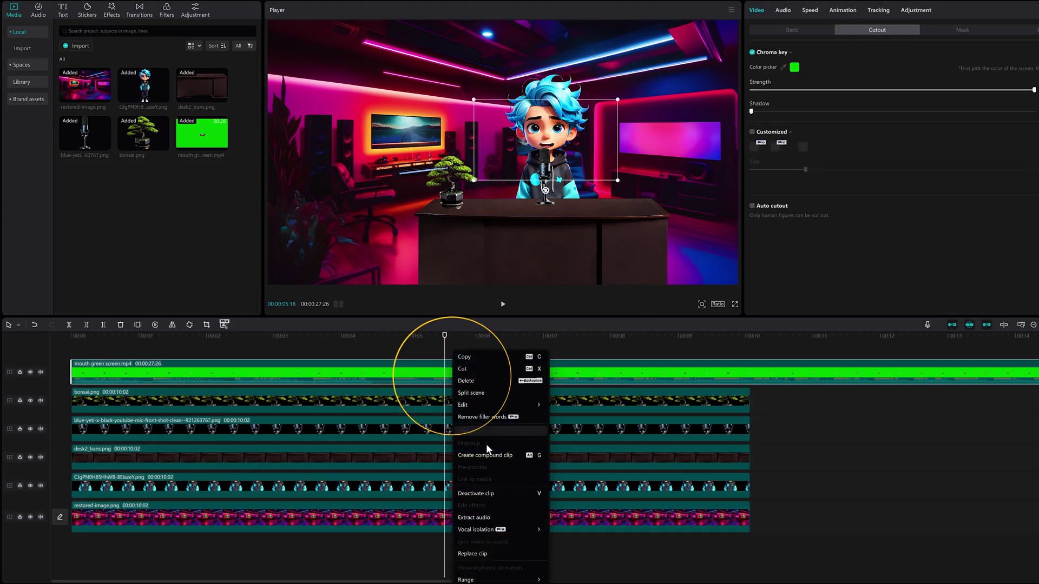
pyautogui.click(497, 520)
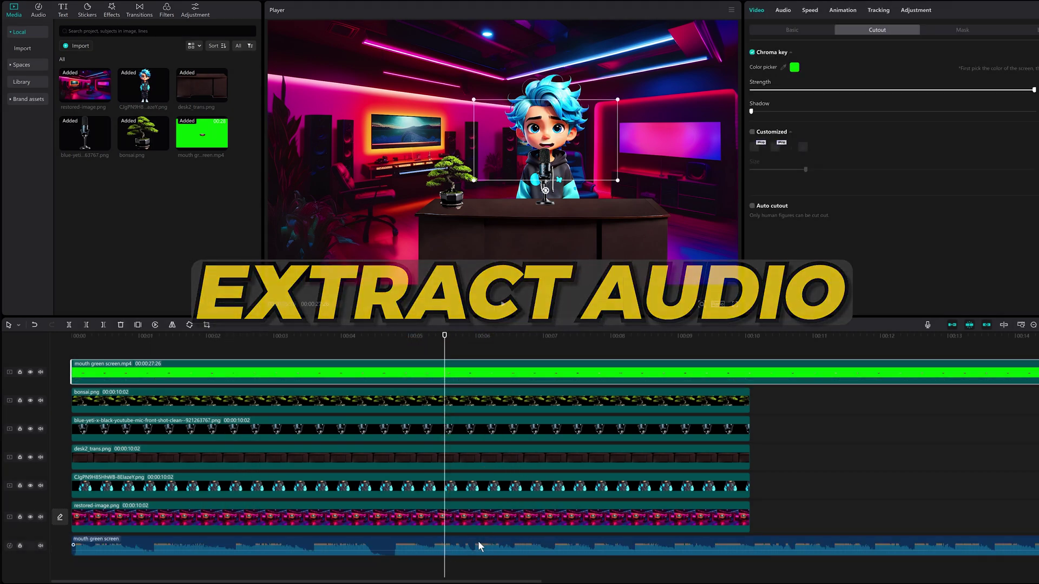
pyautogui.click(480, 545)
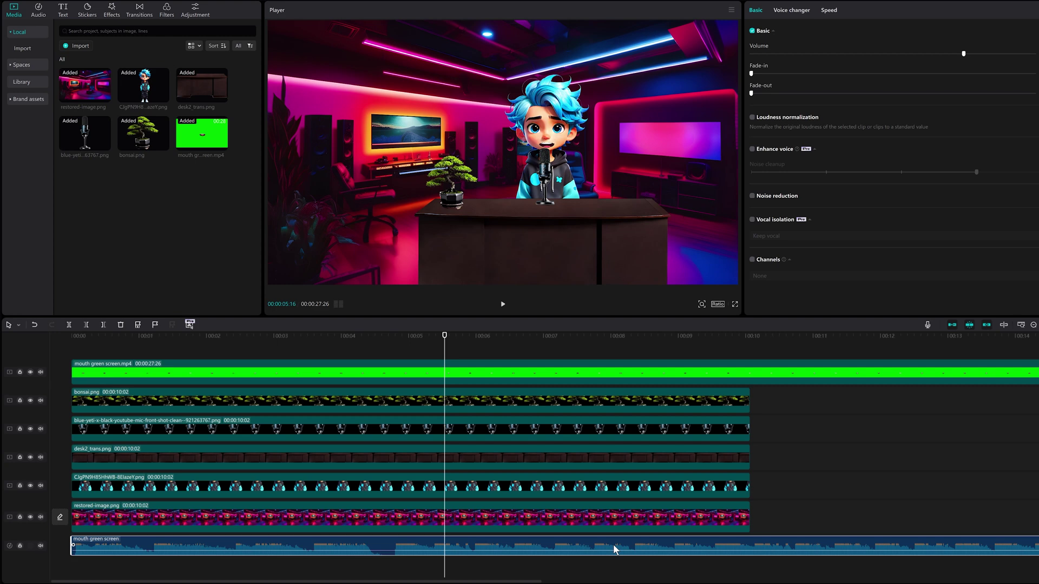
pyautogui.press('Delete')
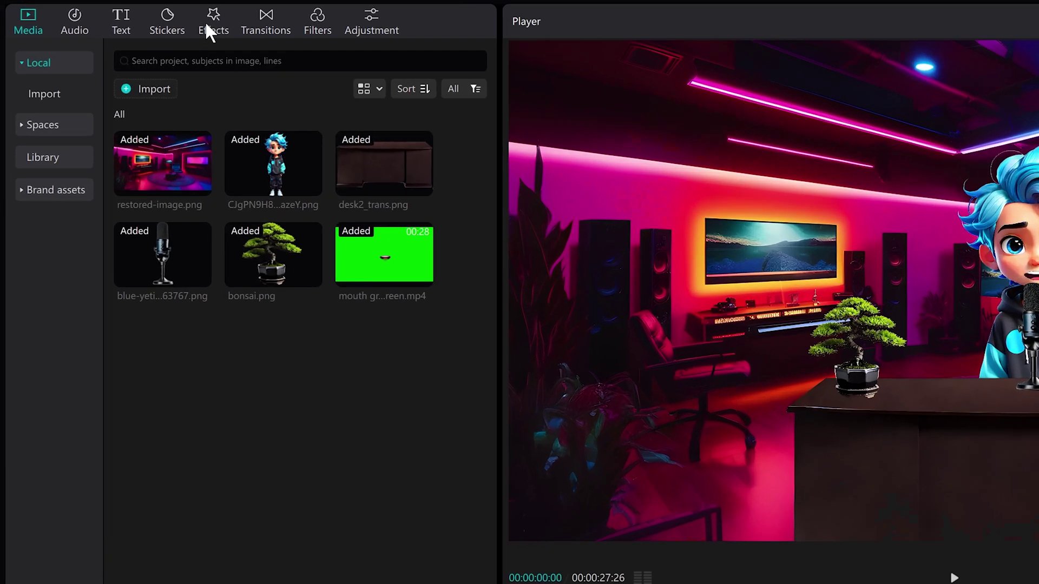
# Step: Add the 'Calm (Lofi)' track from a lofi search as background music at lowered volume
pyautogui.click(39, 10)
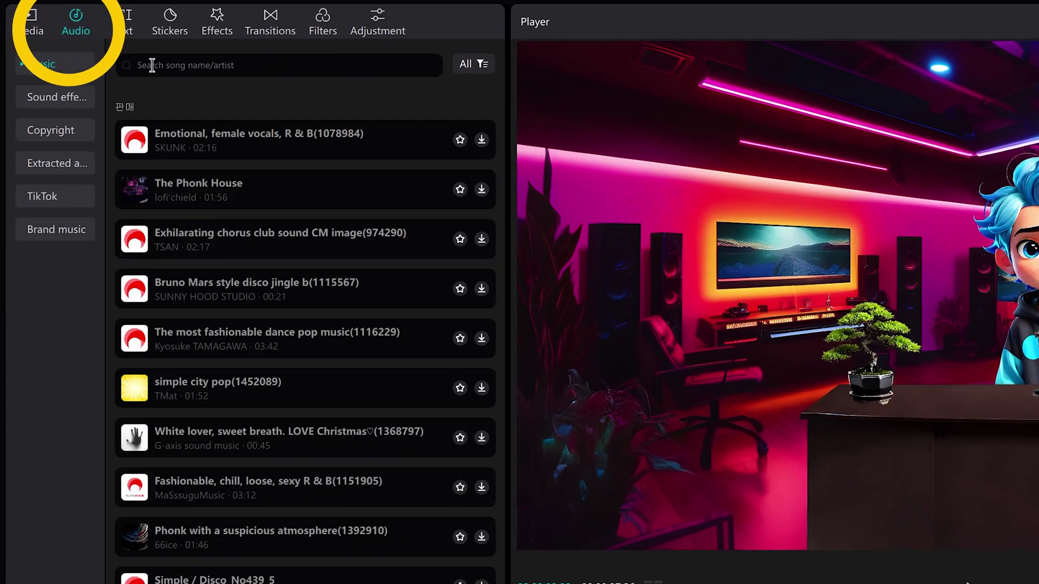
pyautogui.write('lofi')
pyautogui.press('Return')
pyautogui.click(244, 259)
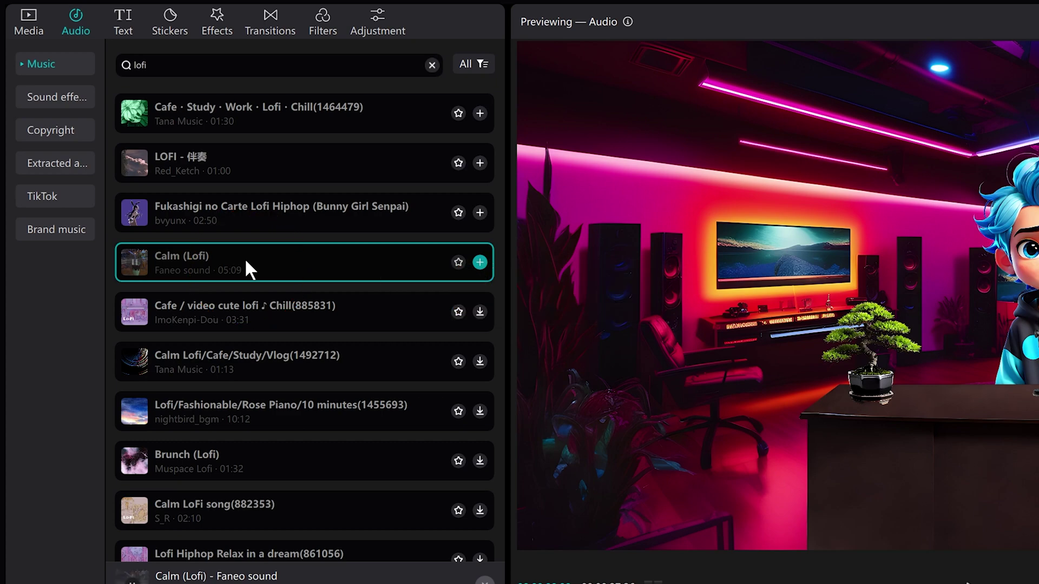
pyautogui.moveTo(244, 258); pyautogui.dragTo(70, 549)
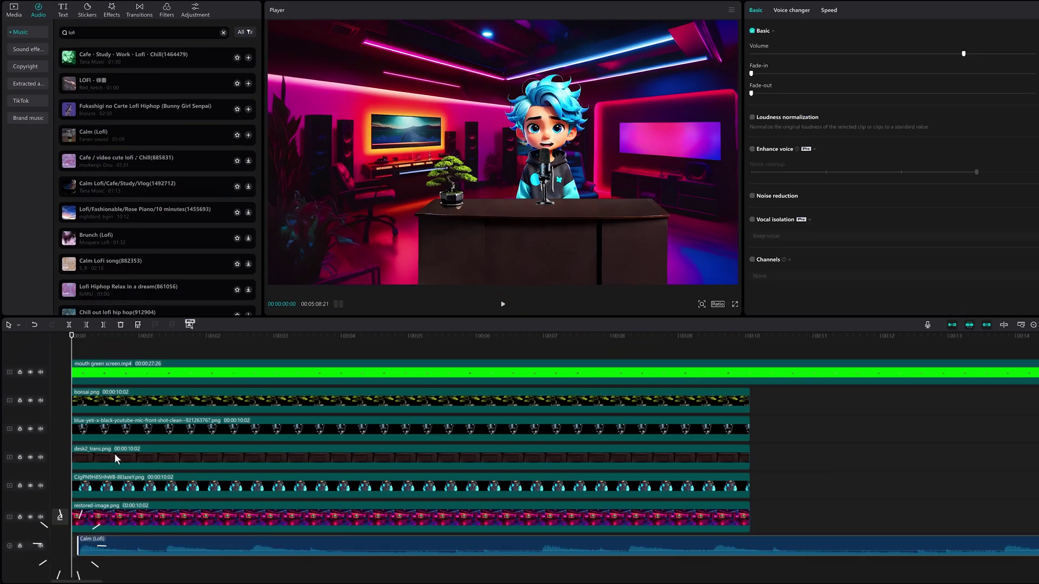
pyautogui.moveTo(949, 54); pyautogui.dragTo(933, 54)
# Step: Drag the Noise 1 and Vignette effects from the video effects library over the clips
pyautogui.click(112, 10)
pyautogui.scroll(-5, 114, 129)
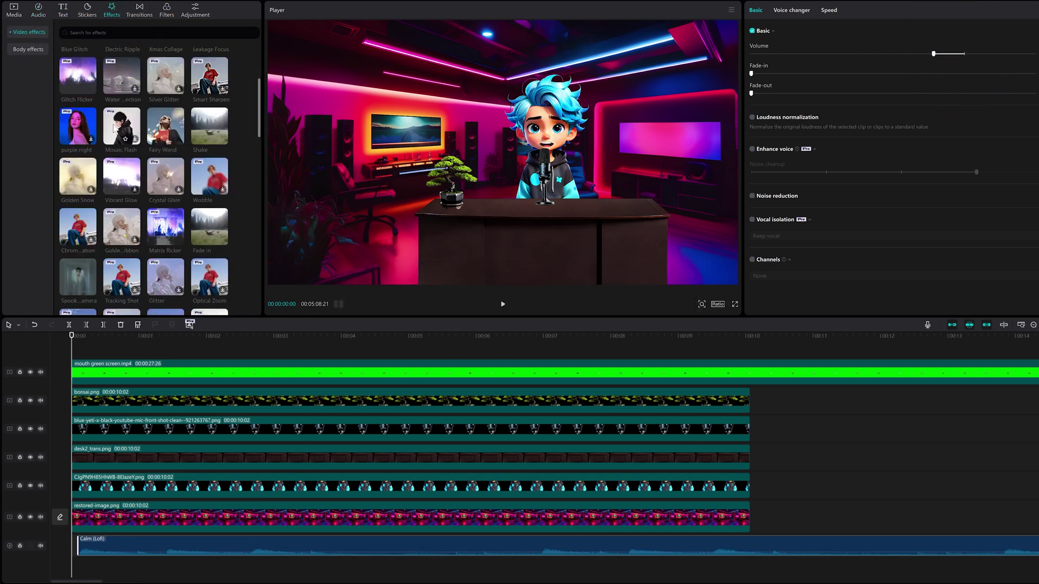
pyautogui.scroll(-3, 115, 129)
pyautogui.moveTo(135, 233); pyautogui.dragTo(77, 360)
pyautogui.scroll(-5, 168, 233)
pyautogui.moveTo(162, 166); pyautogui.dragTo(273, 346)
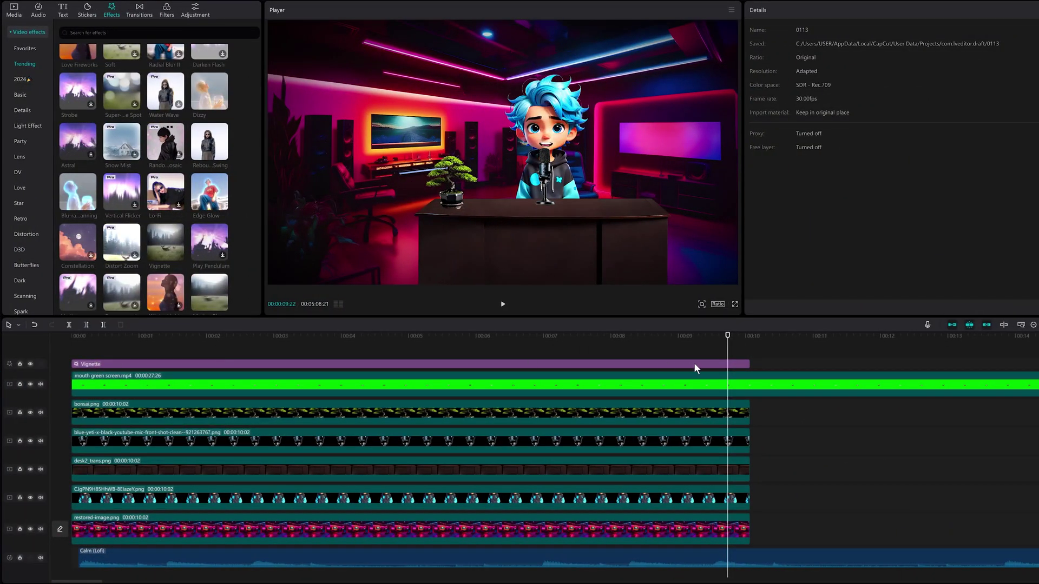
# Step: Cut the mouth green-screen clip and the Calm (Lofi) music off at 00:00:10:02
pyautogui.moveTo(747, 336); pyautogui.dragTo(751, 336)
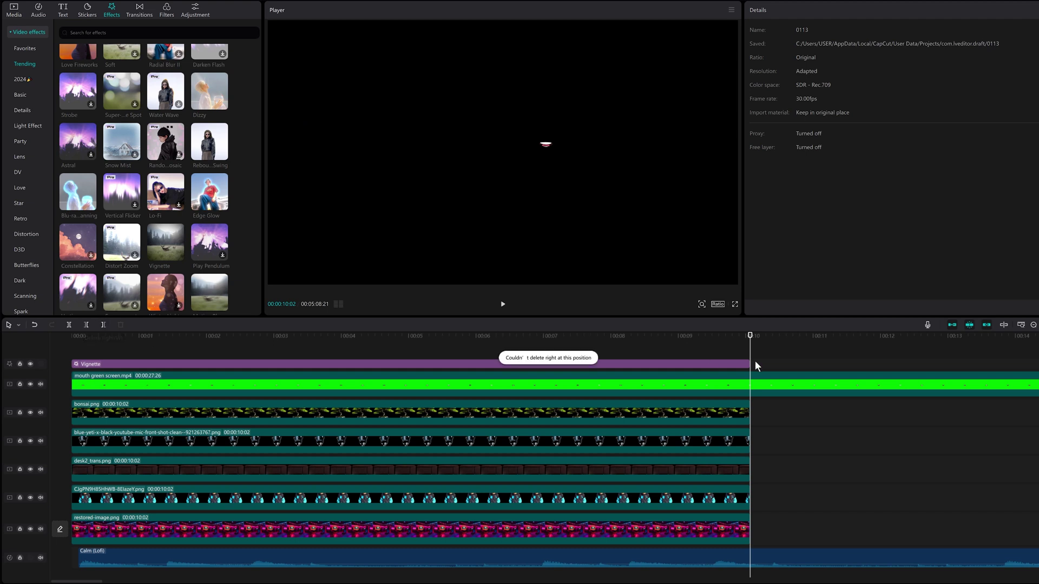
pyautogui.click(761, 388)
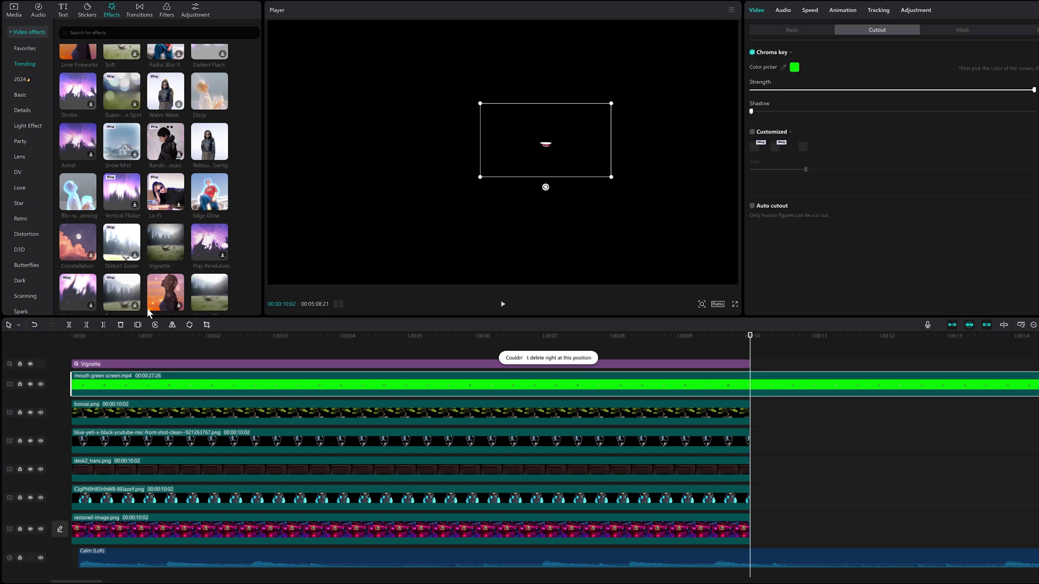
pyautogui.click(102, 324)
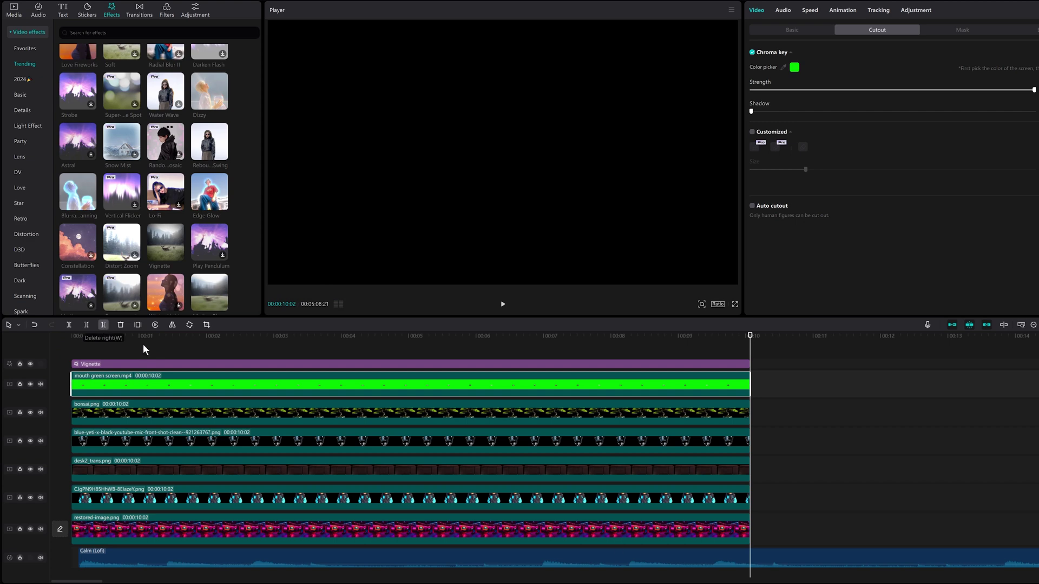
pyautogui.click(757, 560)
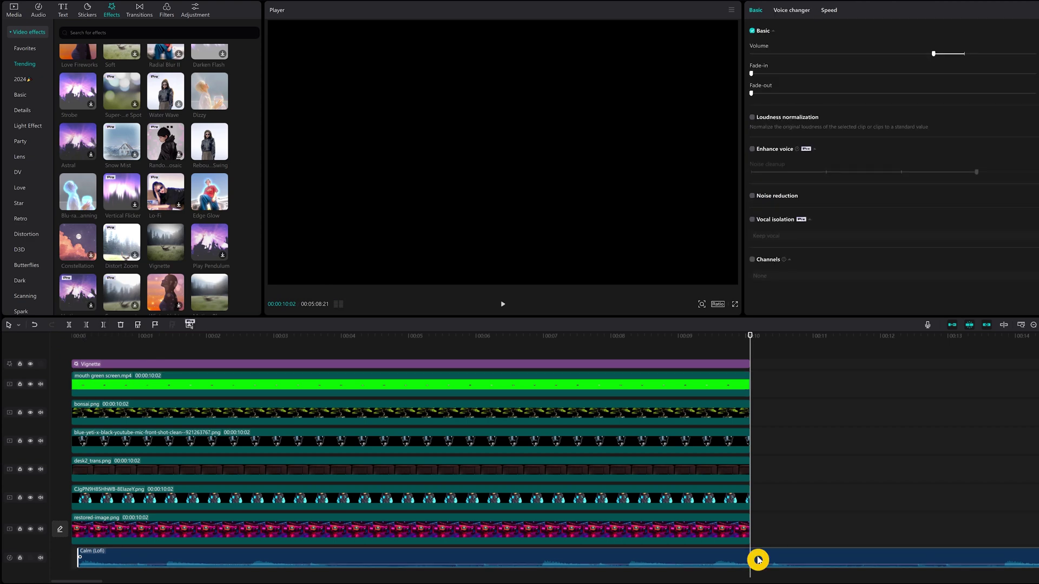
pyautogui.click(104, 324)
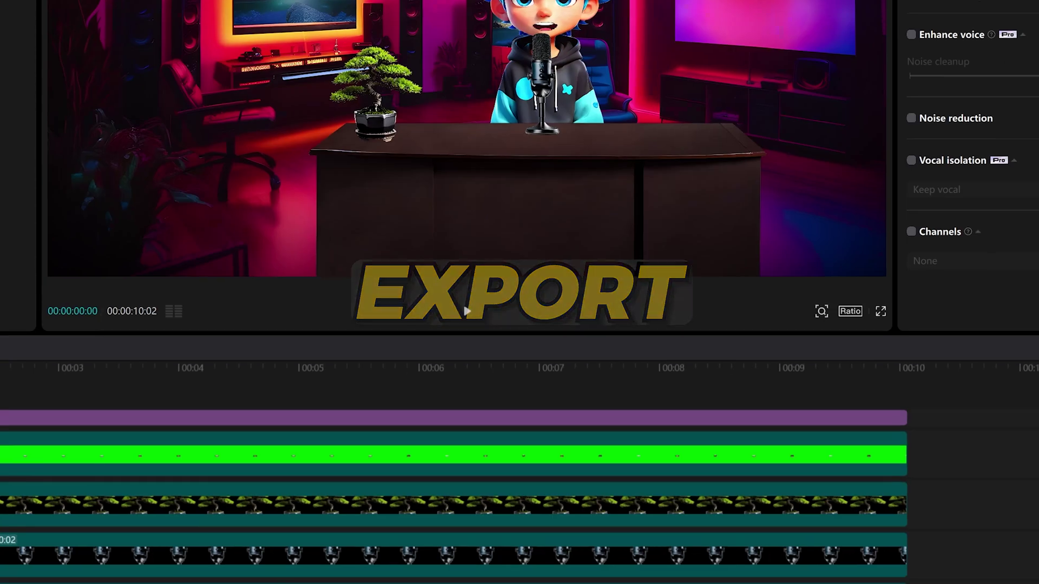
# Step: Export the video titled 'animation character' as a 4K, 30fps H.264 mp4
pyautogui.click(874, 23)
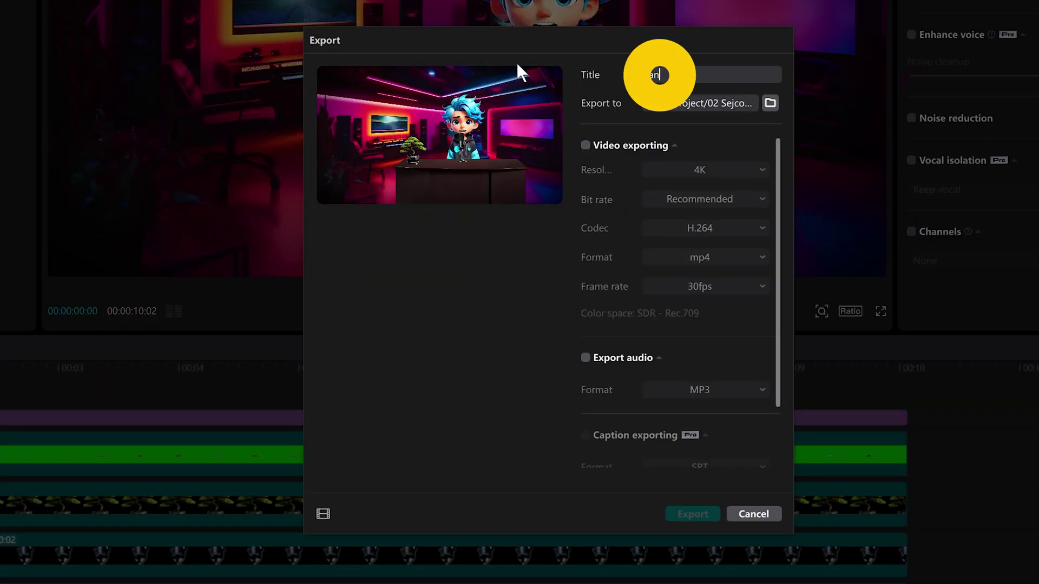
pyautogui.write('animation character')
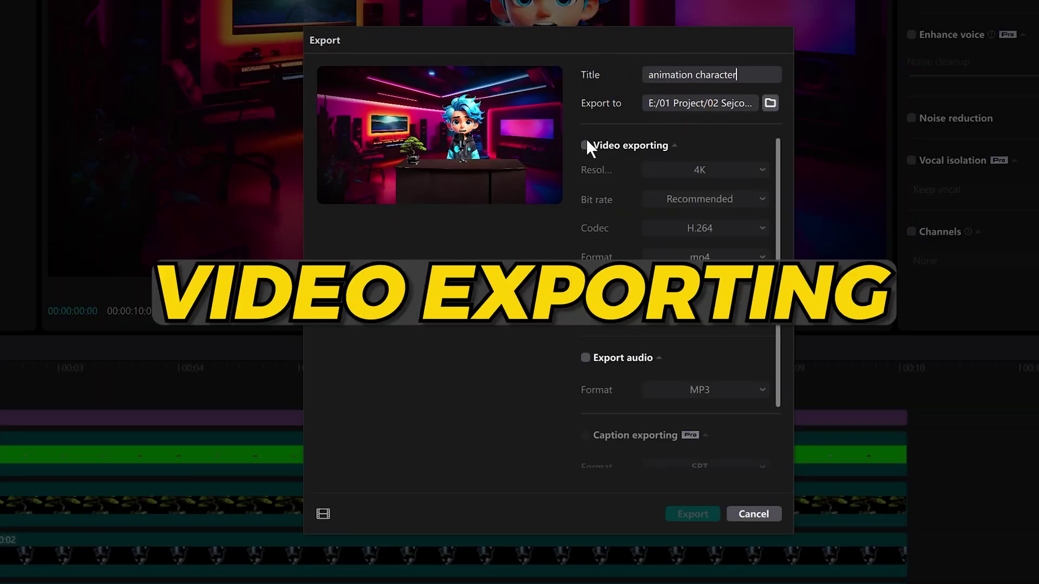
pyautogui.click(588, 144)
pyautogui.click(685, 511)
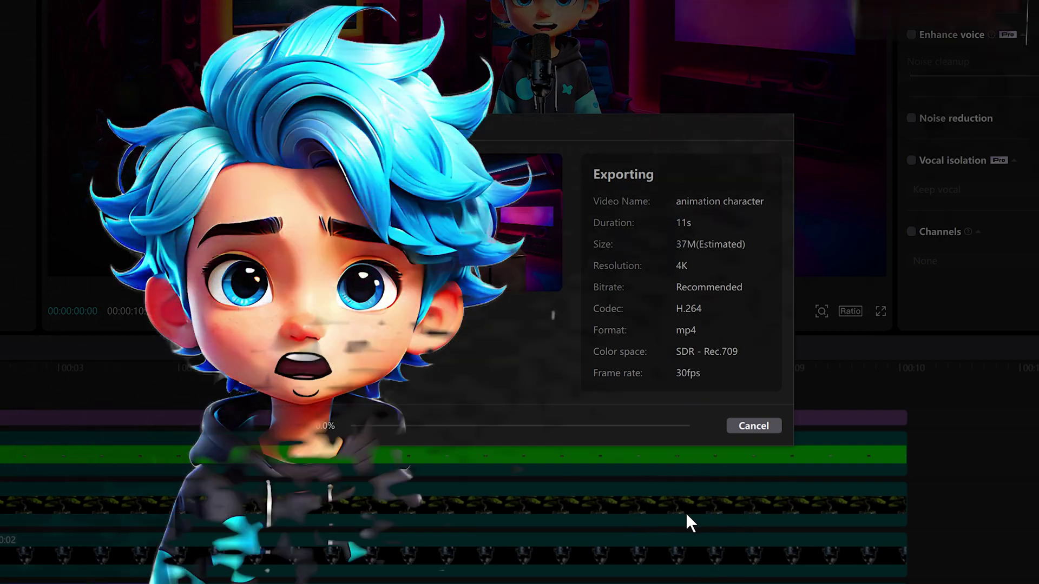